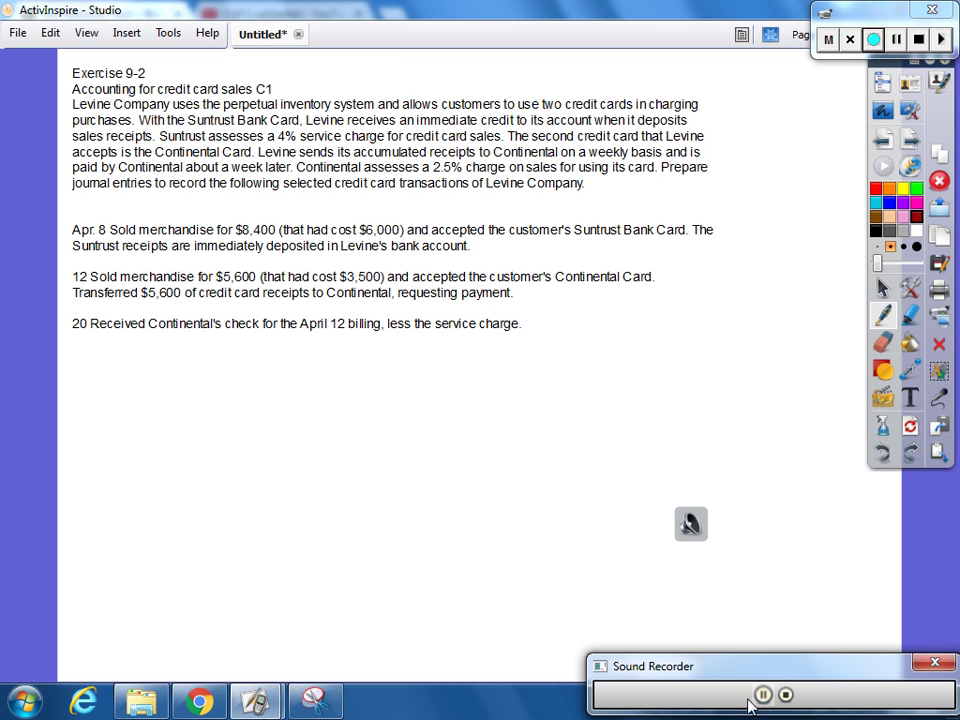
Step: Undo the stray red line, dismiss the sound object's options and return to the pen
{"action": "left_click", "coordinate": [688, 527]}
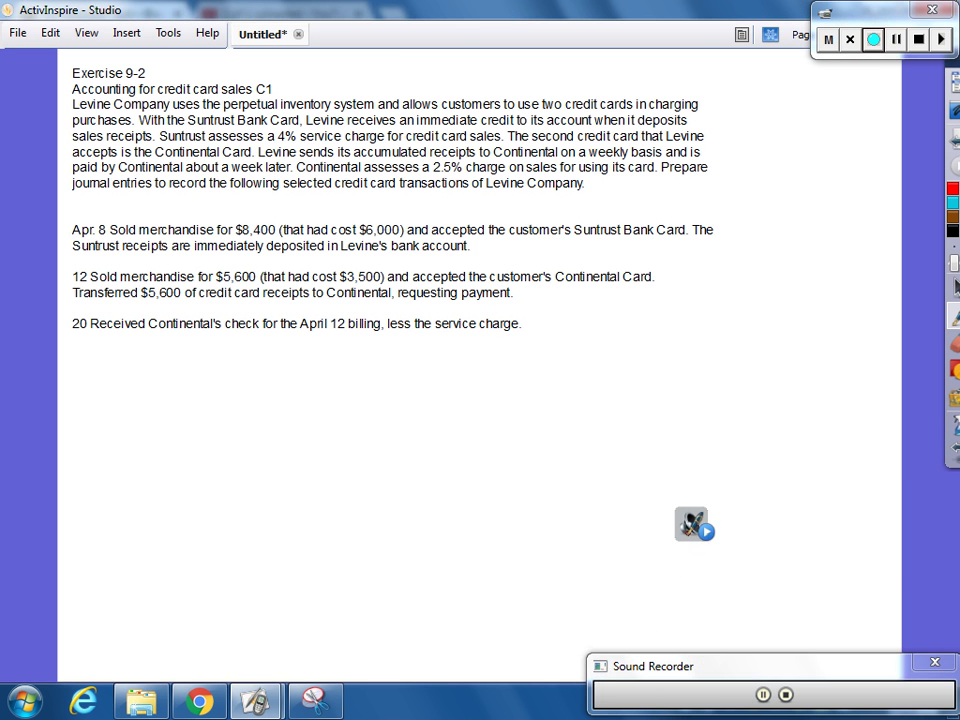
{"action": "left_click_drag", "start_coordinate": [690, 533], "coordinate": [945, 580]}
{"action": "mouse_move", "coordinate": [955, 175]}
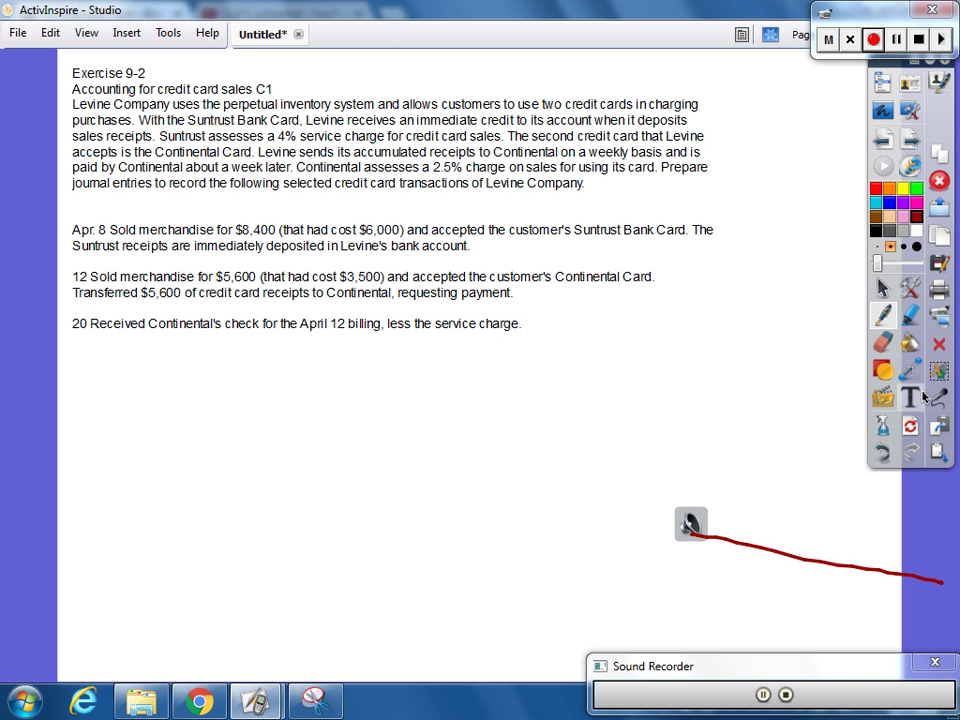
{"action": "left_click", "coordinate": [882, 452]}
{"action": "mouse_move", "coordinate": [692, 527]}
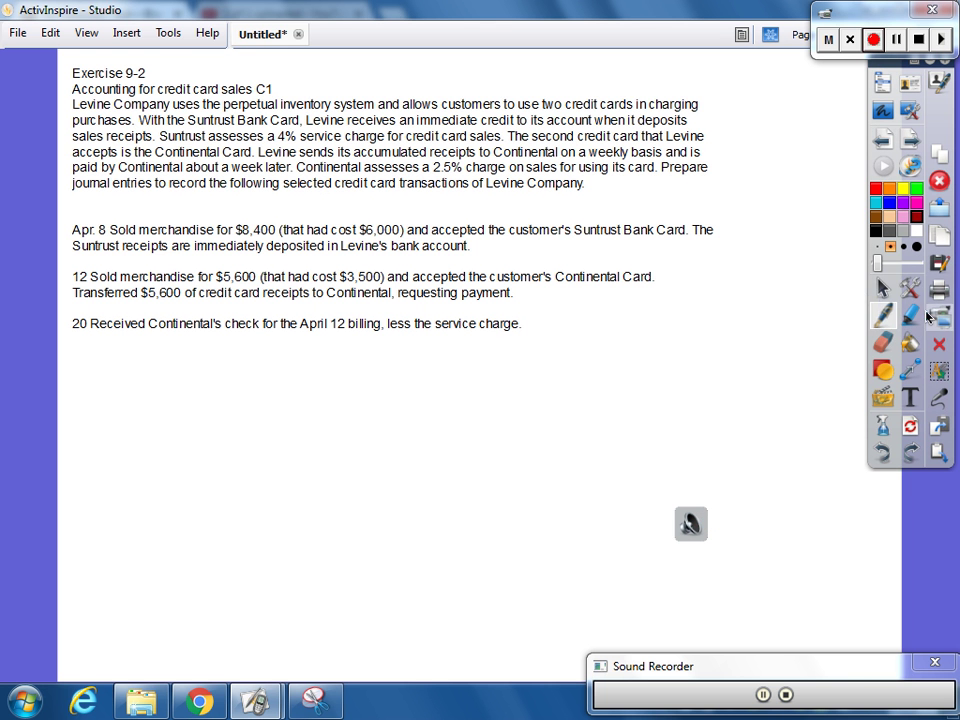
{"action": "left_click", "coordinate": [882, 288]}
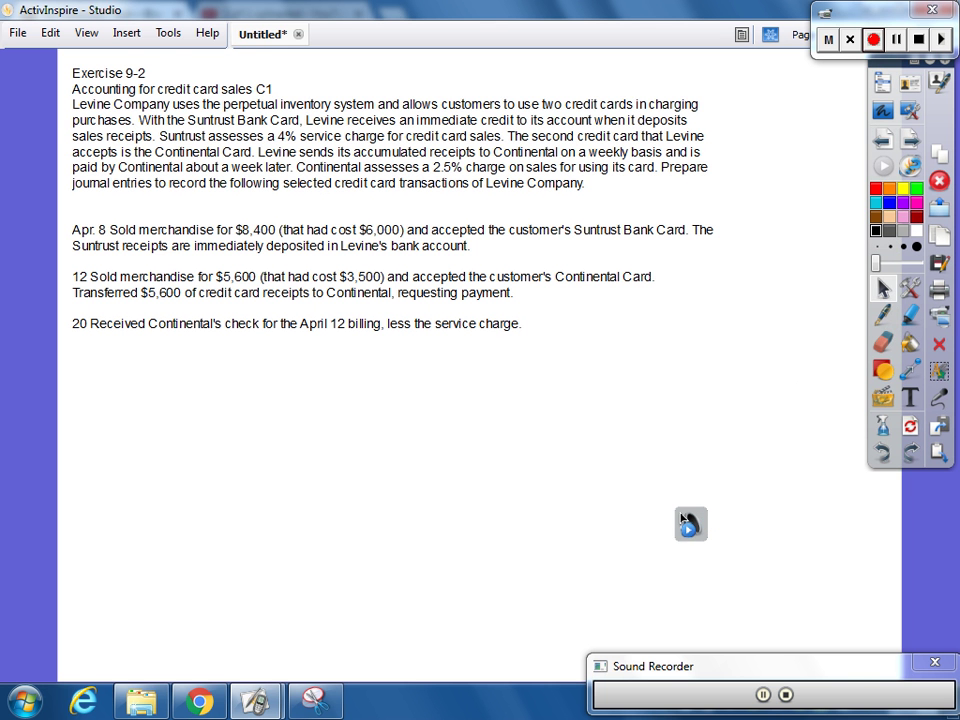
{"action": "left_click", "coordinate": [686, 520]}
{"action": "right_click", "coordinate": [686, 520]}
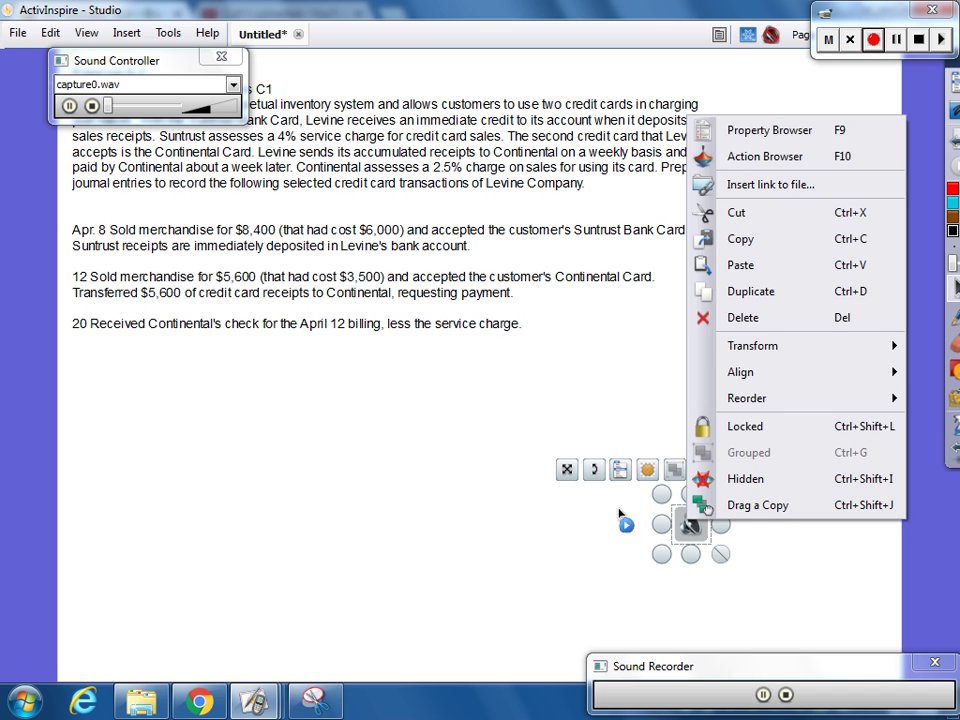
{"action": "left_click", "coordinate": [690, 522]}
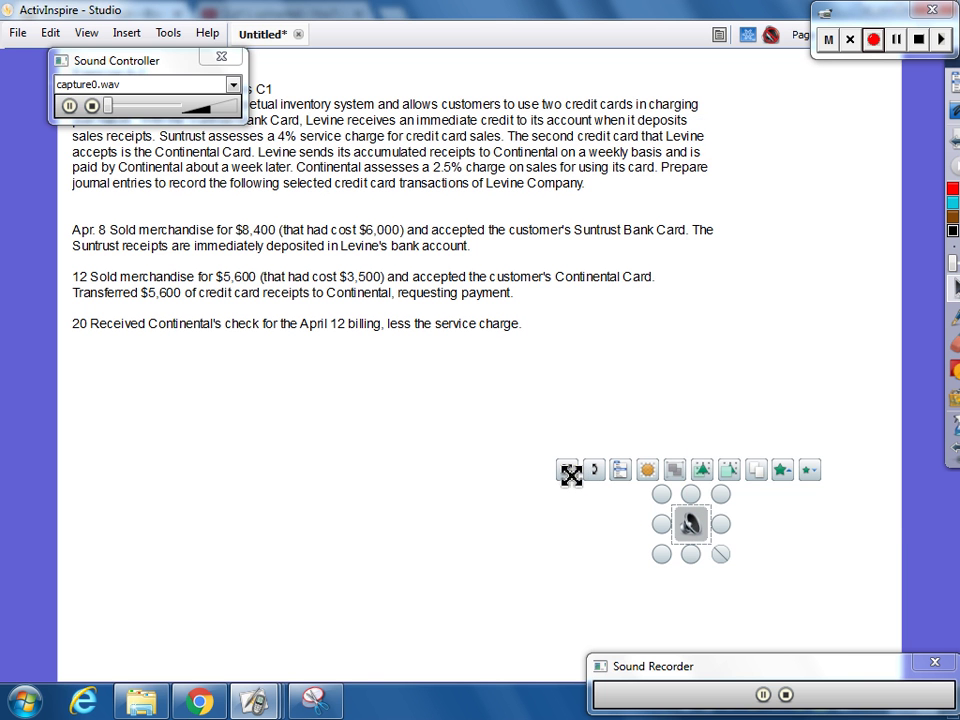
{"action": "left_click", "coordinate": [570, 474]}
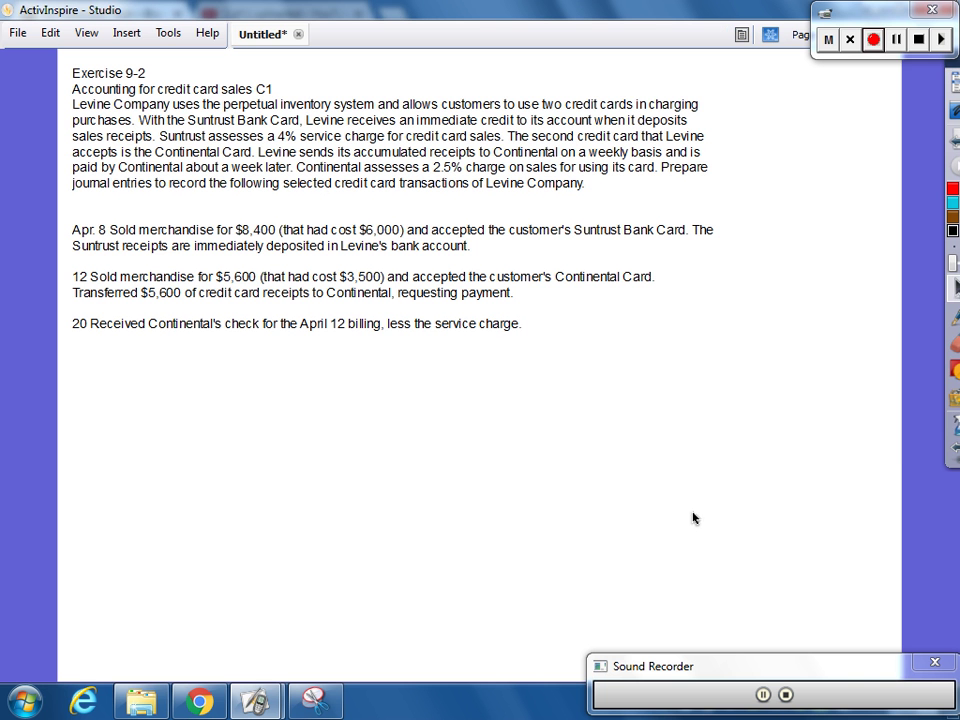
{"action": "left_click", "coordinate": [893, 231]}
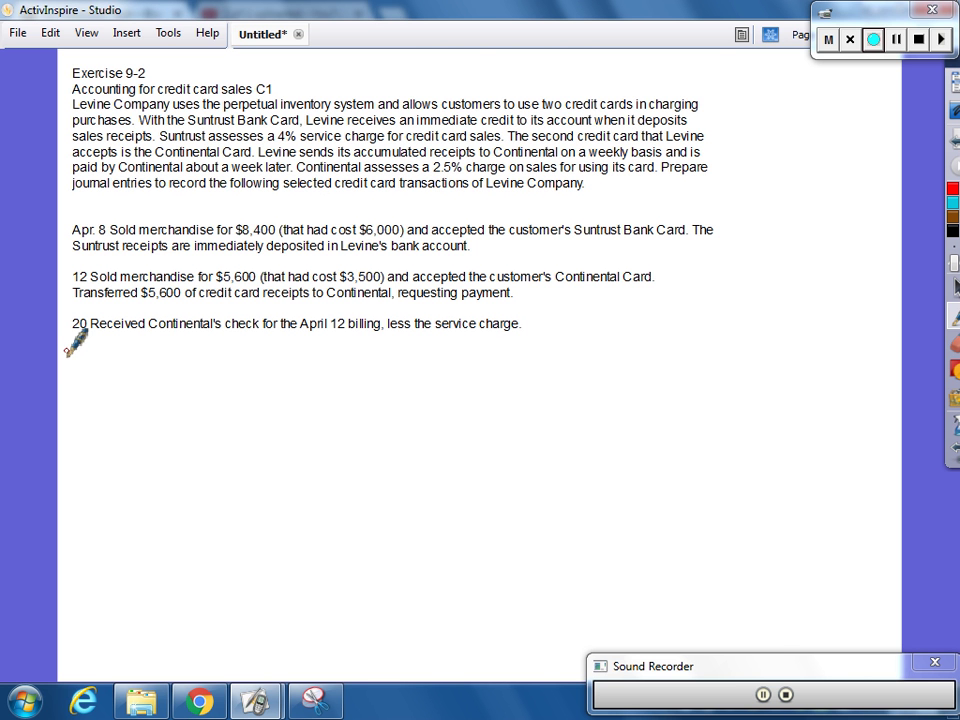
Step: Write 4/8 Cash, Credit Card Exp and Sales 8400, then begin 8400 × 4%
{"action": "mouse_move", "coordinate": [64, 358]}
{"action": "left_mouse_down"}
{"action": "mouse_move", "coordinate": [91, 370]}
{"action": "mouse_move", "coordinate": [131, 366]}
{"action": "mouse_move", "coordinate": [160, 344]}
{"action": "mouse_move", "coordinate": [148, 366]}
{"action": "mouse_move", "coordinate": [186, 364]}
{"action": "left_mouse_up"}
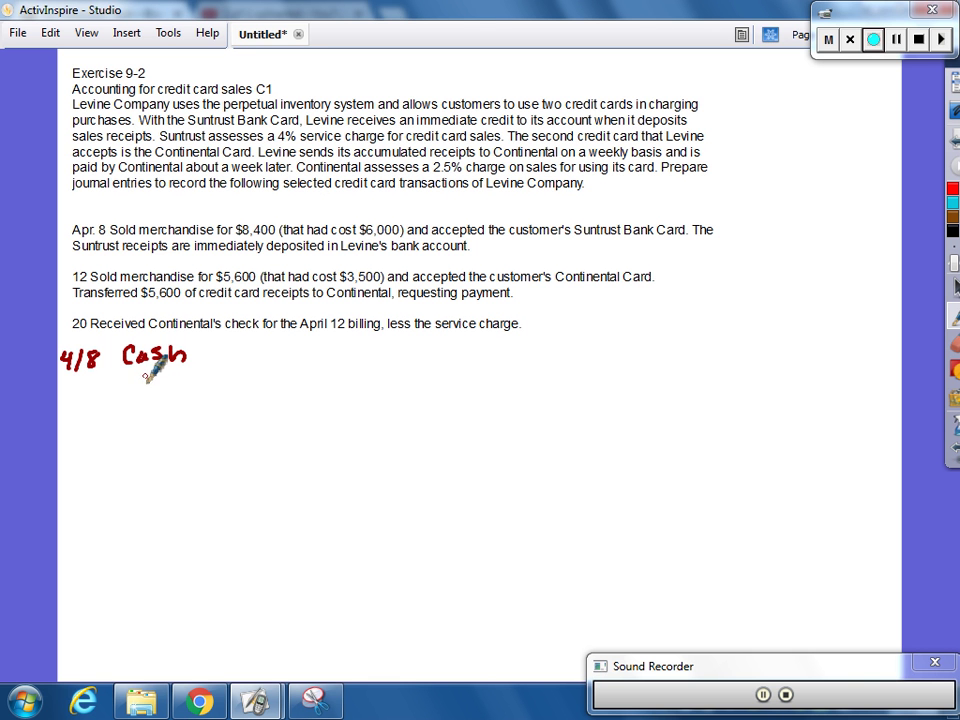
{"action": "left_click_drag", "start_coordinate": [135, 374], "coordinate": [131, 390]}
{"action": "mouse_move", "coordinate": [142, 378]}
{"action": "left_mouse_down"}
{"action": "mouse_move", "coordinate": [144, 389]}
{"action": "mouse_move", "coordinate": [240, 375]}
{"action": "mouse_move", "coordinate": [266, 377]}
{"action": "mouse_move", "coordinate": [272, 388]}
{"action": "left_mouse_up"}
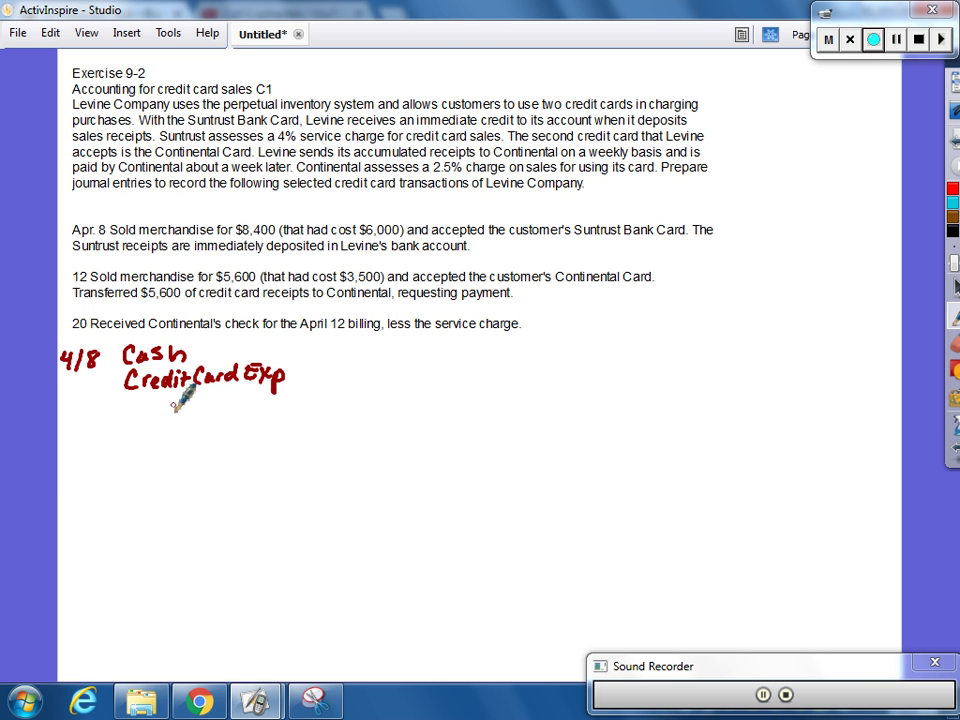
{"action": "left_click_drag", "start_coordinate": [178, 403], "coordinate": [234, 416]}
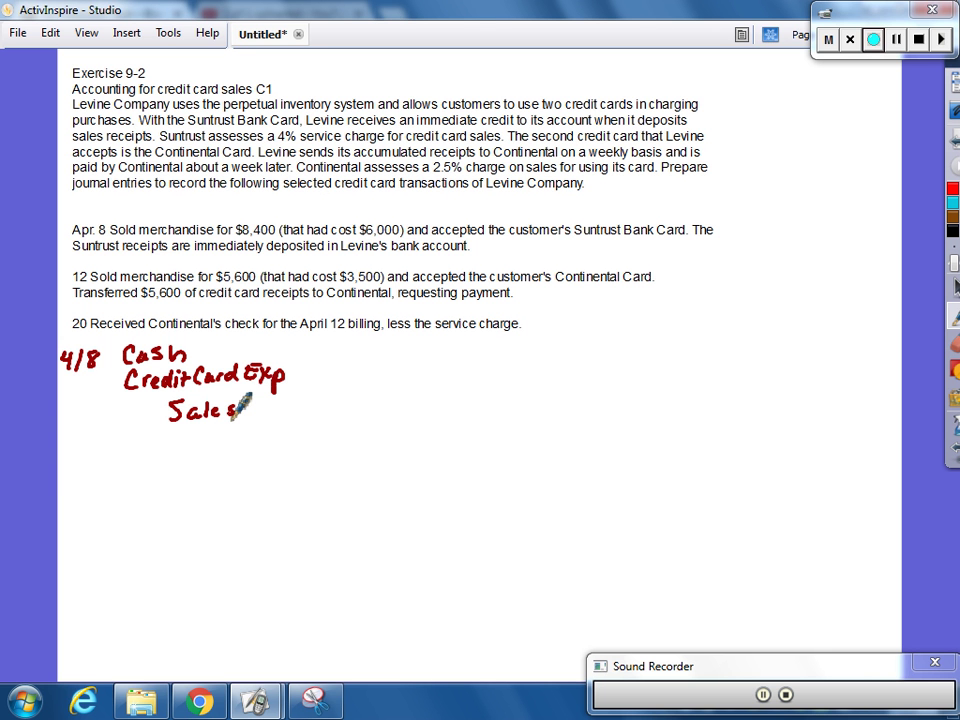
{"action": "mouse_move", "coordinate": [388, 388]}
{"action": "left_mouse_down"}
{"action": "mouse_move", "coordinate": [390, 398]}
{"action": "mouse_move", "coordinate": [448, 399]}
{"action": "mouse_move", "coordinate": [398, 403]}
{"action": "left_mouse_up"}
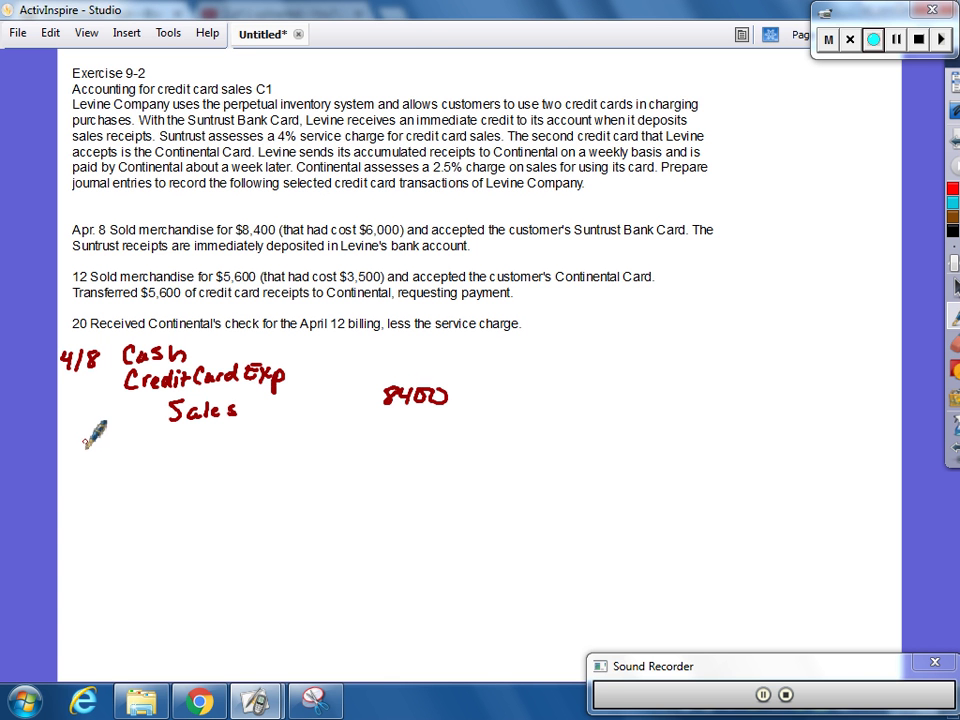
{"action": "mouse_move", "coordinate": [80, 442]}
{"action": "left_mouse_down"}
{"action": "mouse_move", "coordinate": [85, 453]}
{"action": "mouse_move", "coordinate": [204, 448]}
{"action": "left_mouse_up"}
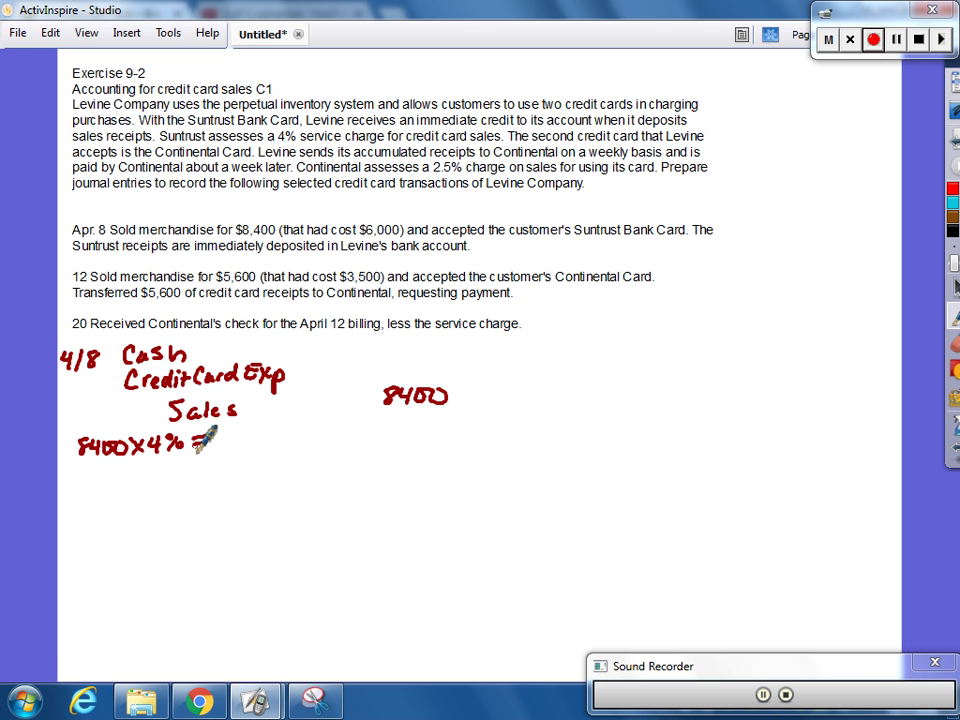
Step: Finish the fee as = 336, then enter Credit Card Exp 336 and Cash 8064
{"action": "mouse_move", "coordinate": [194, 450]}
{"action": "left_mouse_down"}
{"action": "mouse_move", "coordinate": [242, 436]}
{"action": "mouse_move", "coordinate": [262, 446]}
{"action": "left_mouse_up"}
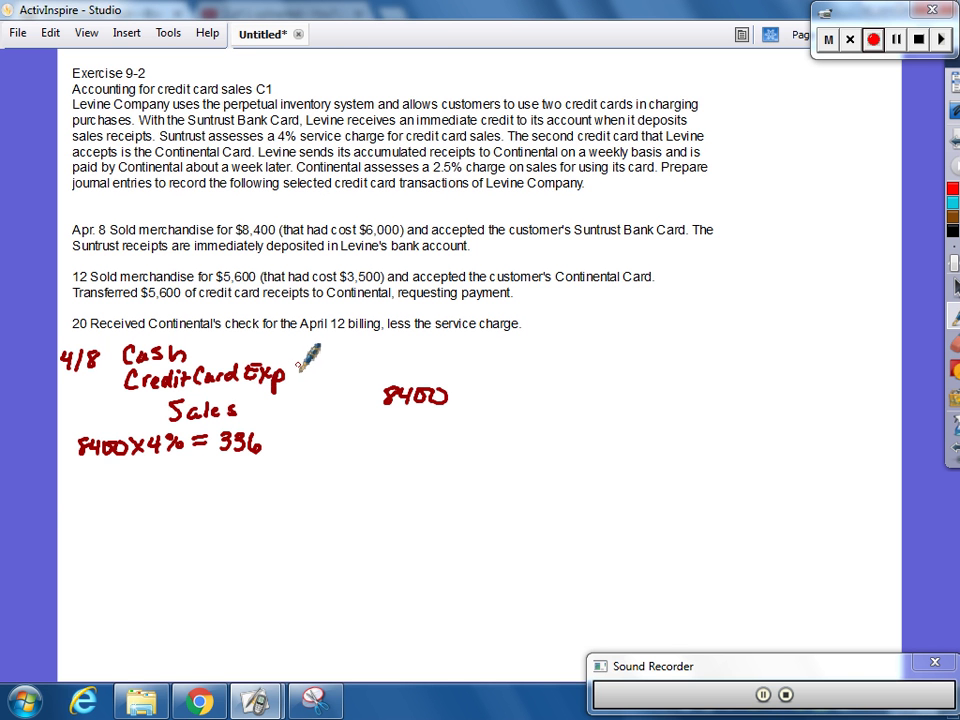
{"action": "mouse_move", "coordinate": [298, 366]}
{"action": "left_mouse_down"}
{"action": "mouse_move", "coordinate": [332, 370]}
{"action": "mouse_move", "coordinate": [336, 386]}
{"action": "left_mouse_up"}
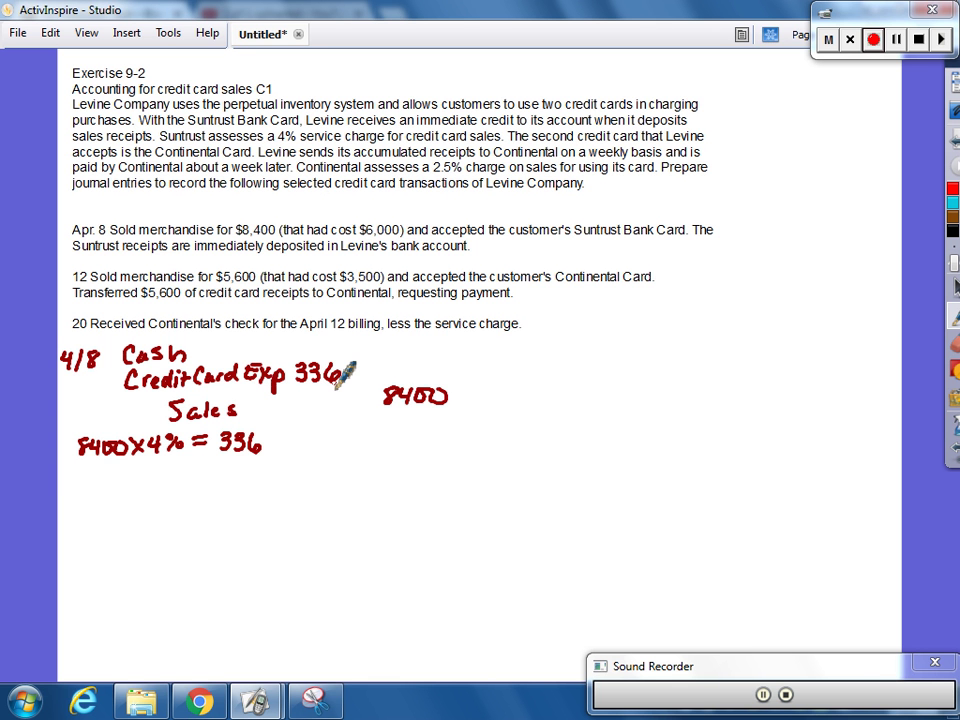
{"action": "mouse_move", "coordinate": [284, 338]}
{"action": "left_mouse_down"}
{"action": "mouse_move", "coordinate": [282, 352]}
{"action": "mouse_move", "coordinate": [334, 340]}
{"action": "mouse_move", "coordinate": [334, 354]}
{"action": "left_mouse_up"}
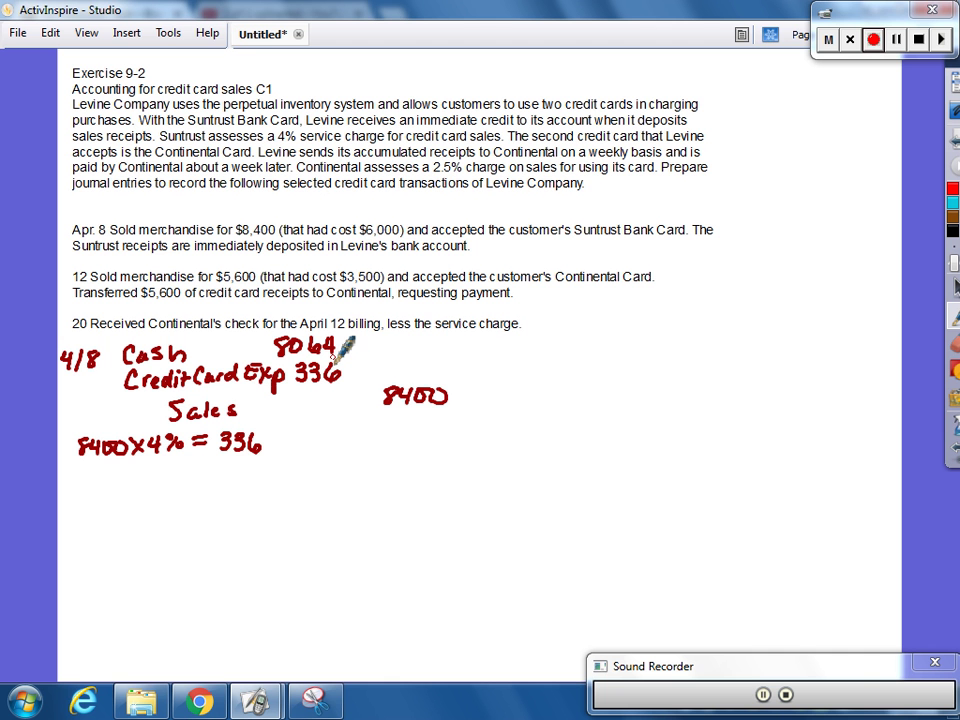
{"action": "mouse_move", "coordinate": [79, 466]}
{"action": "left_mouse_down"}
{"action": "mouse_move", "coordinate": [71, 478]}
{"action": "mouse_move", "coordinate": [102, 485]}
{"action": "left_mouse_up"}
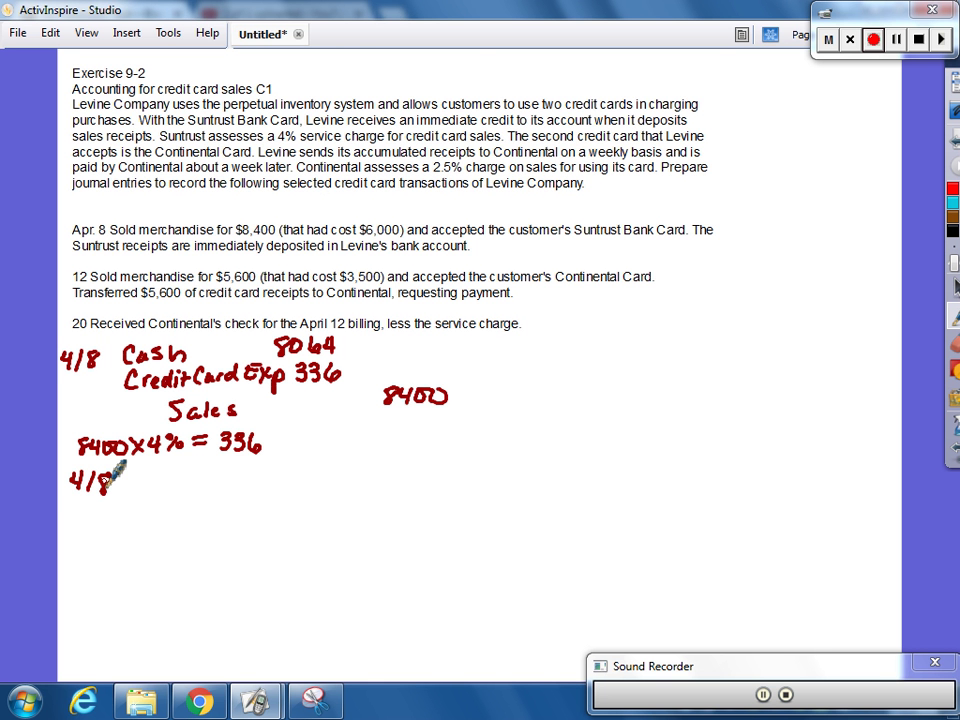
Step: Write the second 4/8 entry debiting COGS 6000 and crediting Merch Inv. 6000
{"action": "left_click_drag", "start_coordinate": [147, 468], "coordinate": [142, 491]}
{"action": "mouse_move", "coordinate": [170, 470]}
{"action": "left_mouse_down"}
{"action": "mouse_move", "coordinate": [190, 486]}
{"action": "mouse_move", "coordinate": [203, 480]}
{"action": "mouse_move", "coordinate": [207, 490]}
{"action": "mouse_move", "coordinate": [193, 498]}
{"action": "mouse_move", "coordinate": [205, 515]}
{"action": "mouse_move", "coordinate": [229, 505]}
{"action": "left_mouse_up"}
{"action": "mouse_move", "coordinate": [238, 505]}
{"action": "left_mouse_down"}
{"action": "mouse_move", "coordinate": [233, 514]}
{"action": "mouse_move", "coordinate": [266, 517]}
{"action": "mouse_move", "coordinate": [280, 498]}
{"action": "mouse_move", "coordinate": [298, 518]}
{"action": "mouse_move", "coordinate": [317, 508]}
{"action": "left_mouse_up"}
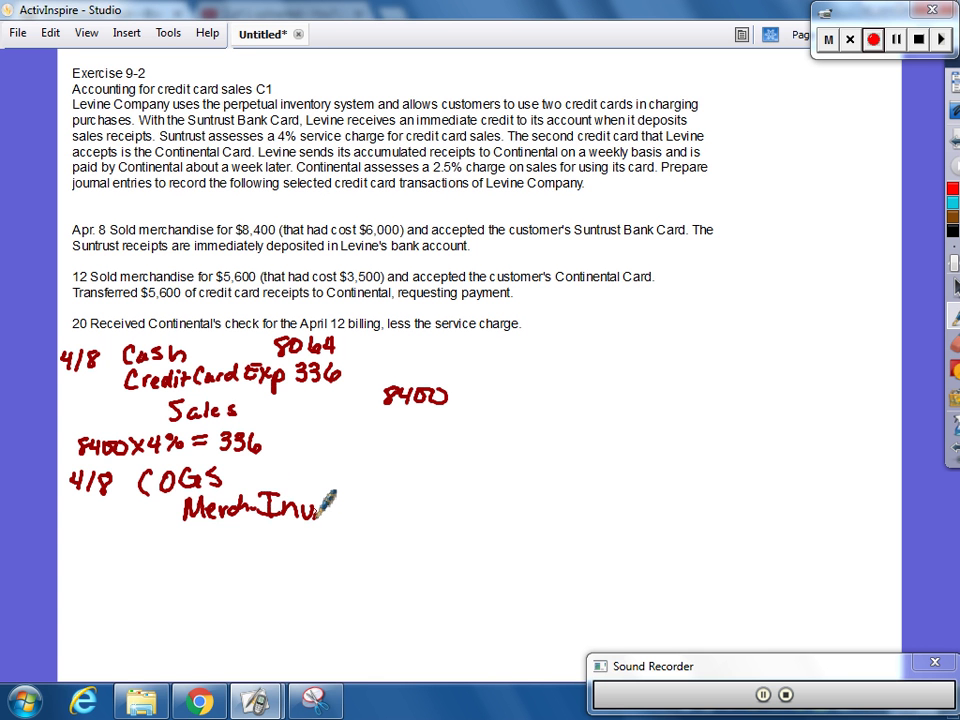
{"action": "left_click", "coordinate": [316, 514]}
{"action": "mouse_move", "coordinate": [291, 457]}
{"action": "left_mouse_down"}
{"action": "mouse_move", "coordinate": [287, 468]}
{"action": "mouse_move", "coordinate": [336, 462]}
{"action": "mouse_move", "coordinate": [362, 510]}
{"action": "mouse_move", "coordinate": [376, 507]}
{"action": "left_mouse_up"}
{"action": "left_click_drag", "start_coordinate": [383, 505], "coordinate": [400, 508]}
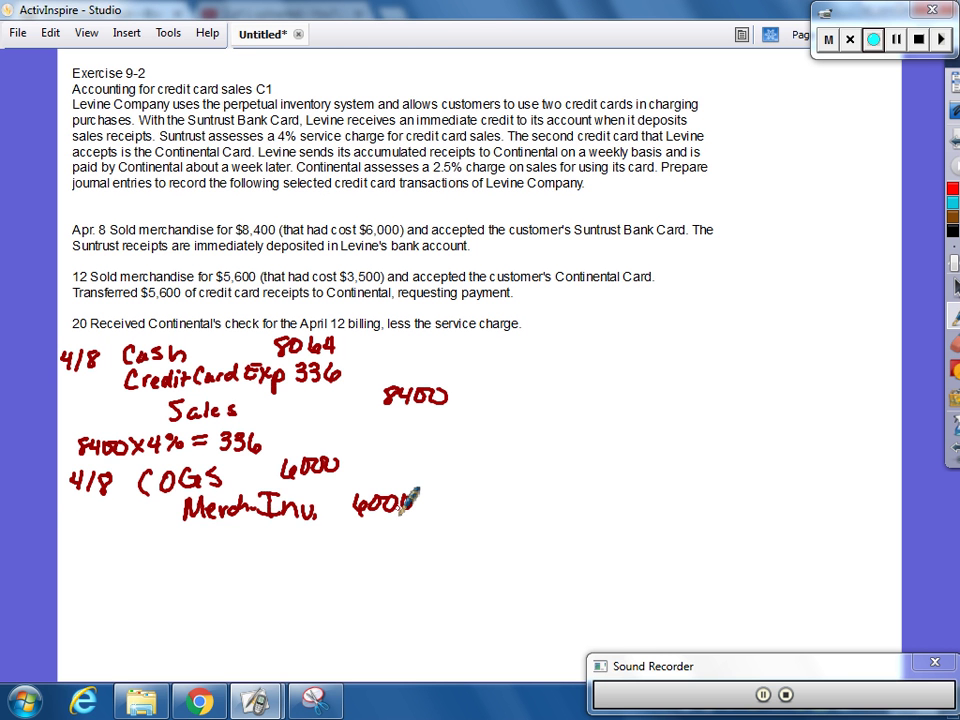
{"action": "left_click_drag", "start_coordinate": [401, 508], "coordinate": [410, 500]}
{"action": "mouse_move", "coordinate": [78, 528]}
{"action": "left_mouse_down"}
{"action": "mouse_move", "coordinate": [91, 554]}
{"action": "mouse_move", "coordinate": [118, 548]}
{"action": "mouse_move", "coordinate": [103, 555]}
{"action": "left_mouse_up"}
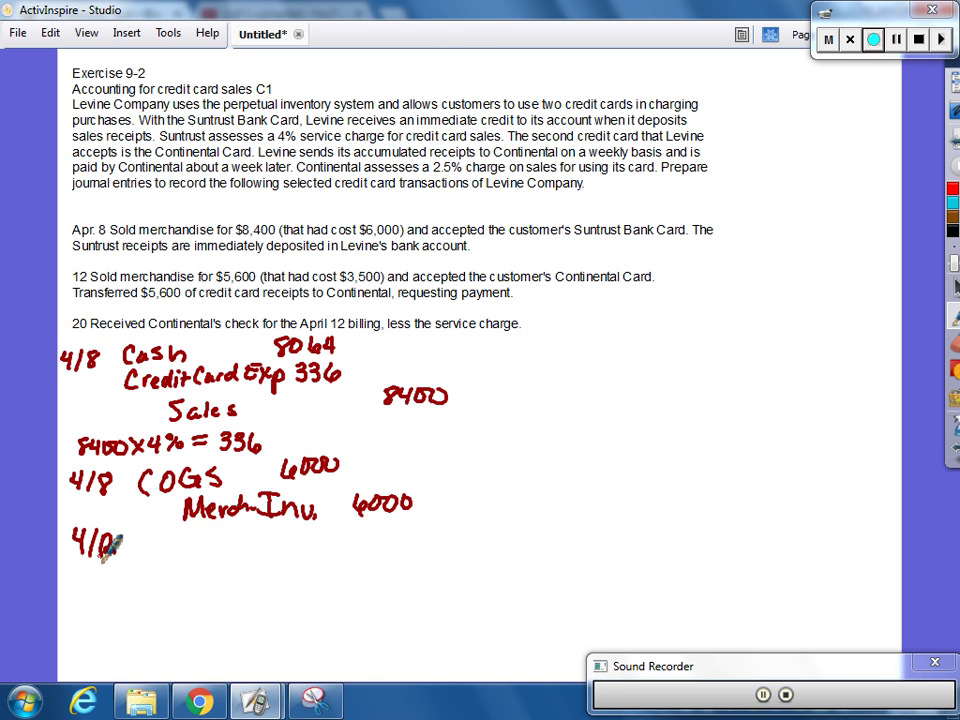
Step: Write 4/12 A/R, Credit Card Exp and Sales 5600, then begin 5600 × 2.5%
{"action": "mouse_move", "coordinate": [104, 557]}
{"action": "left_mouse_down"}
{"action": "mouse_move", "coordinate": [180, 540]}
{"action": "mouse_move", "coordinate": [182, 557]}
{"action": "mouse_move", "coordinate": [199, 563]}
{"action": "left_mouse_up"}
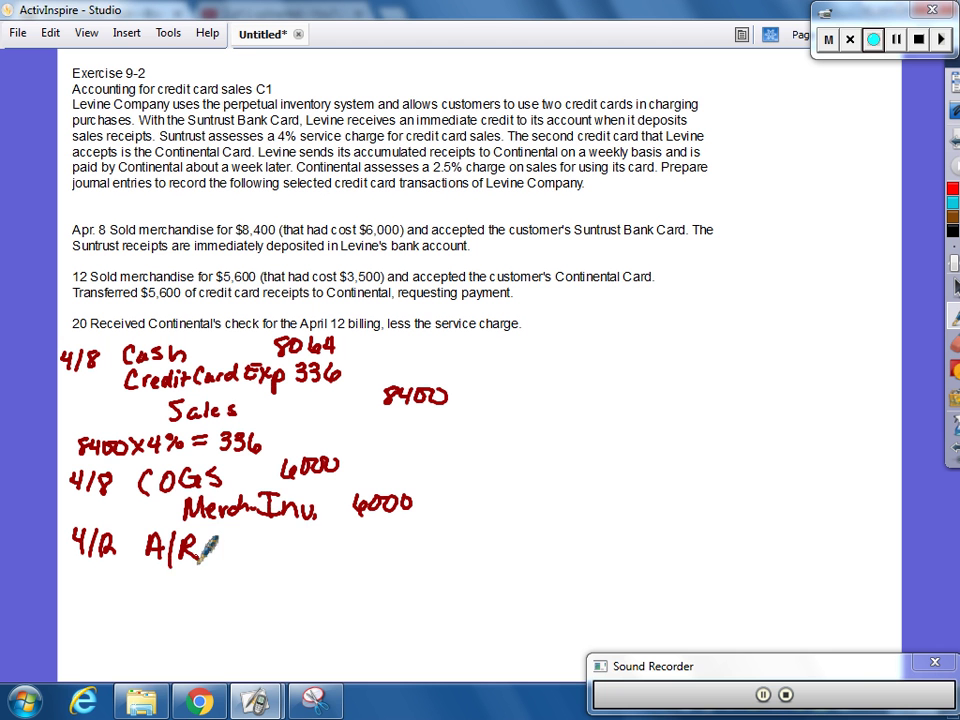
{"action": "mouse_move", "coordinate": [163, 569]}
{"action": "left_mouse_down"}
{"action": "mouse_move", "coordinate": [160, 585]}
{"action": "mouse_move", "coordinate": [180, 572]}
{"action": "mouse_move", "coordinate": [191, 587]}
{"action": "mouse_move", "coordinate": [214, 568]}
{"action": "mouse_move", "coordinate": [232, 580]}
{"action": "mouse_move", "coordinate": [291, 575]}
{"action": "mouse_move", "coordinate": [309, 587]}
{"action": "left_mouse_up"}
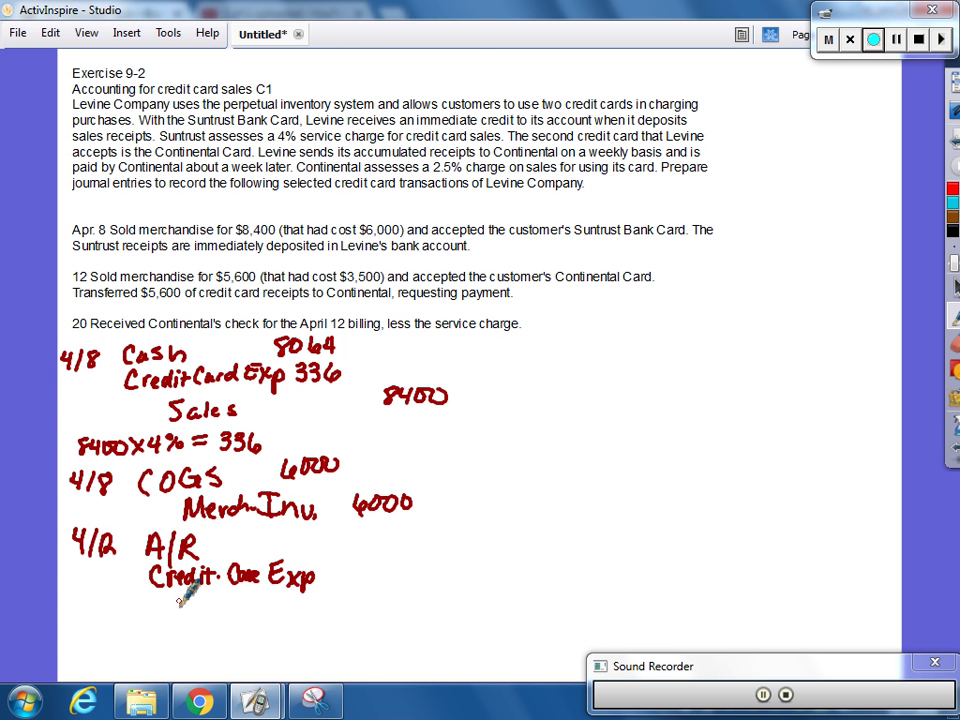
{"action": "left_click_drag", "start_coordinate": [182, 592], "coordinate": [240, 613]}
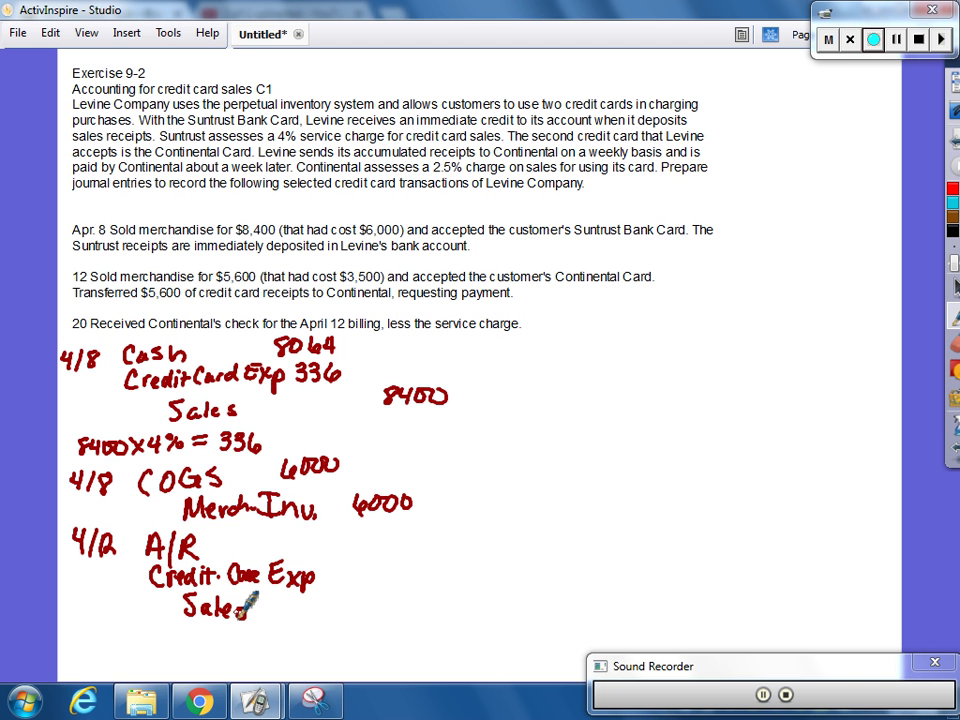
{"action": "left_click_drag", "start_coordinate": [243, 607], "coordinate": [248, 613]}
{"action": "mouse_move", "coordinate": [356, 600]}
{"action": "left_mouse_down"}
{"action": "mouse_move", "coordinate": [350, 618]}
{"action": "mouse_move", "coordinate": [412, 604]}
{"action": "left_mouse_up"}
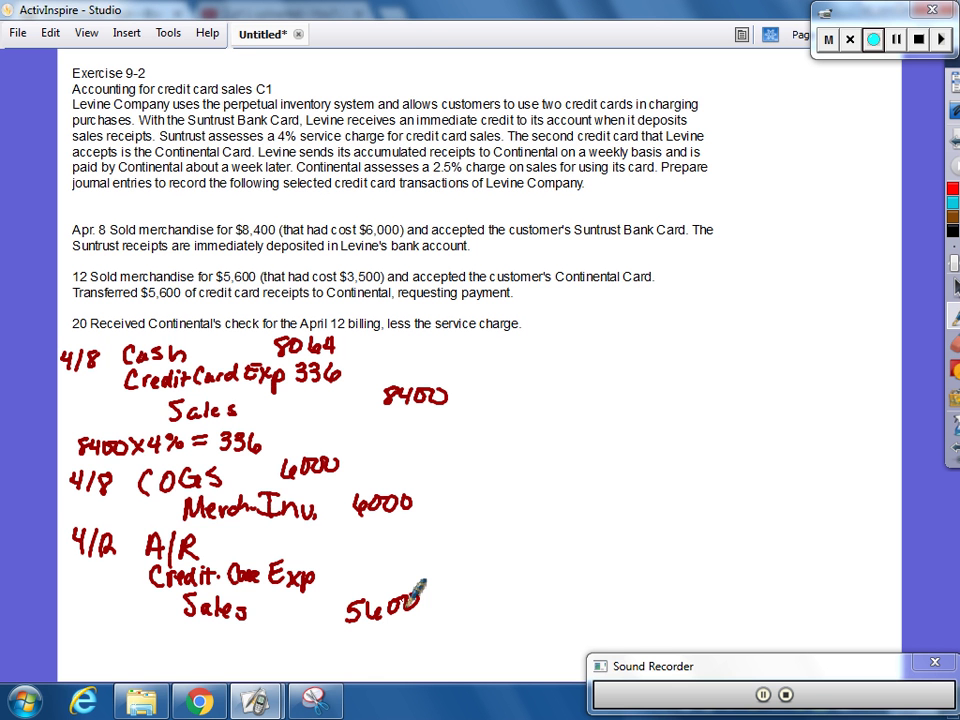
{"action": "mouse_move", "coordinate": [129, 628]}
{"action": "left_mouse_down"}
{"action": "mouse_move", "coordinate": [118, 636]}
{"action": "mouse_move", "coordinate": [175, 645]}
{"action": "mouse_move", "coordinate": [255, 636]}
{"action": "mouse_move", "coordinate": [280, 648]}
{"action": "left_mouse_up"}
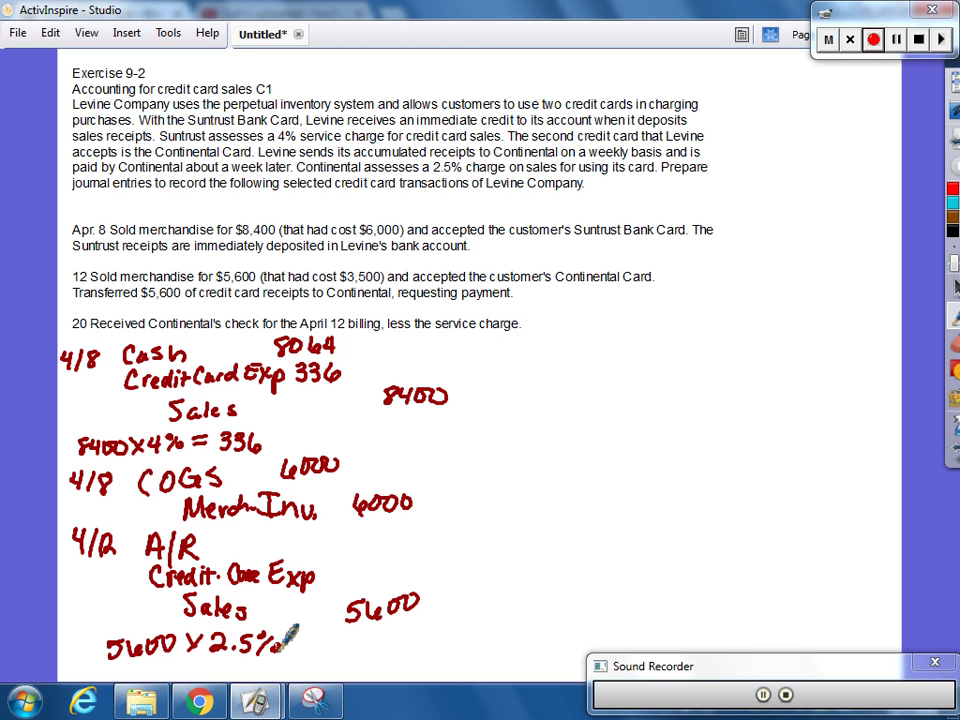
Step: Enter 140 beside Credit Card Exp and 5,460 beside A/R in the 4/12 sale entry
{"action": "mouse_move", "coordinate": [326, 558]}
{"action": "left_mouse_down"}
{"action": "mouse_move", "coordinate": [324, 578]}
{"action": "mouse_move", "coordinate": [354, 558]}
{"action": "left_mouse_up"}
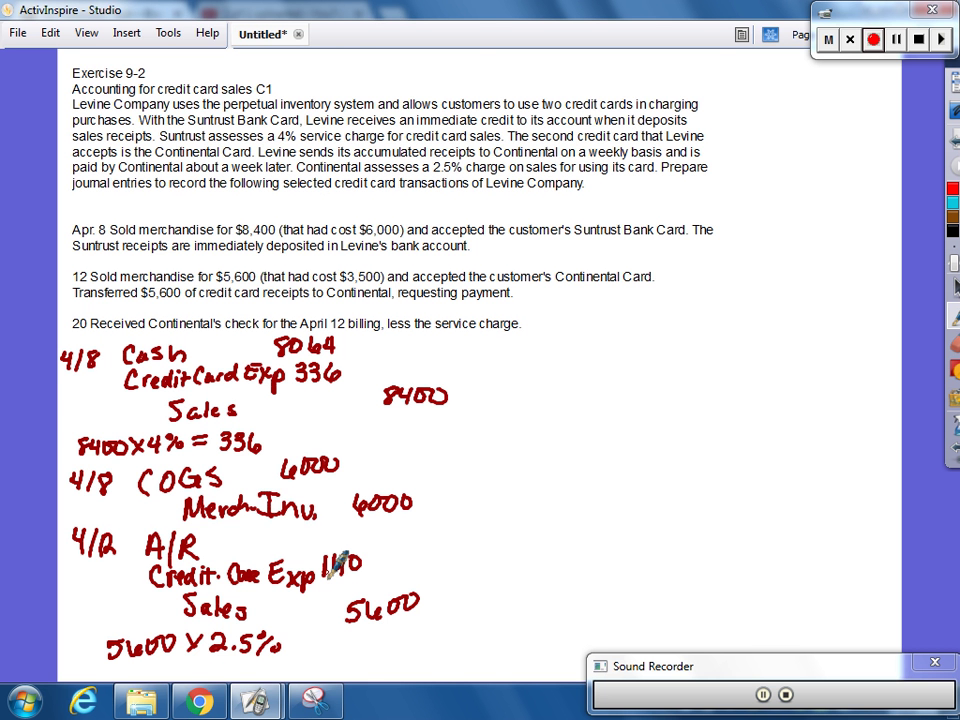
{"action": "mouse_move", "coordinate": [334, 566]}
{"action": "left_mouse_down"}
{"action": "mouse_move", "coordinate": [338, 556]}
{"action": "mouse_move", "coordinate": [294, 556]}
{"action": "left_mouse_up"}
{"action": "mouse_move", "coordinate": [308, 550]}
{"action": "left_mouse_down"}
{"action": "mouse_move", "coordinate": [306, 558]}
{"action": "mouse_move", "coordinate": [344, 514]}
{"action": "mouse_move", "coordinate": [362, 534]}
{"action": "mouse_move", "coordinate": [351, 532]}
{"action": "left_mouse_up"}
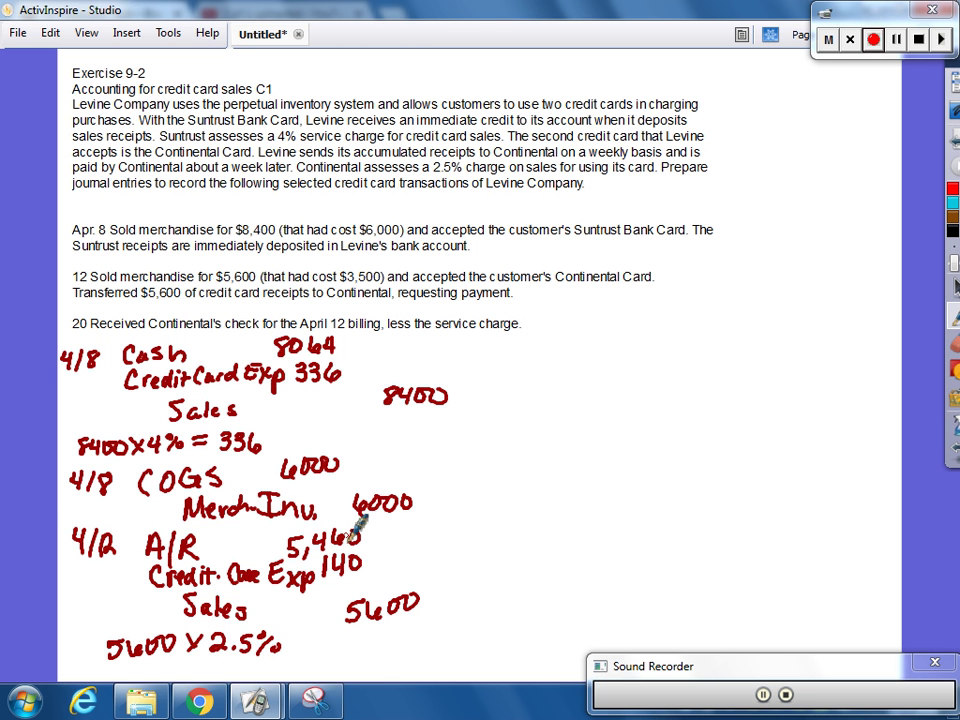
{"action": "mouse_move", "coordinate": [506, 340]}
{"action": "left_mouse_down"}
{"action": "mouse_move", "coordinate": [499, 357]}
{"action": "mouse_move", "coordinate": [513, 366]}
{"action": "mouse_move", "coordinate": [563, 364]}
{"action": "left_mouse_up"}
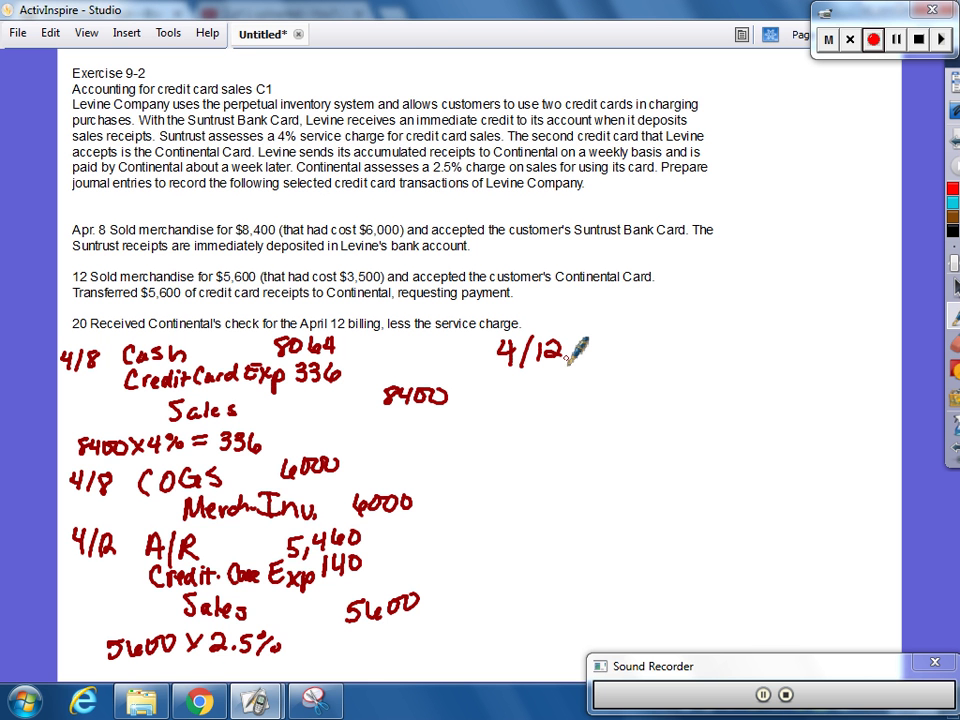
Step: Write the right-column 4/12 entry debiting COGS 3500 and crediting Mer. Inv. 3500
{"action": "mouse_move", "coordinate": [595, 341]}
{"action": "left_mouse_down"}
{"action": "mouse_move", "coordinate": [594, 359]}
{"action": "mouse_move", "coordinate": [611, 339]}
{"action": "mouse_move", "coordinate": [650, 352]}
{"action": "mouse_move", "coordinate": [618, 363]}
{"action": "mouse_move", "coordinate": [632, 386]}
{"action": "mouse_move", "coordinate": [700, 378]}
{"action": "mouse_move", "coordinate": [708, 389]}
{"action": "left_mouse_up"}
{"action": "left_click", "coordinate": [655, 384]}
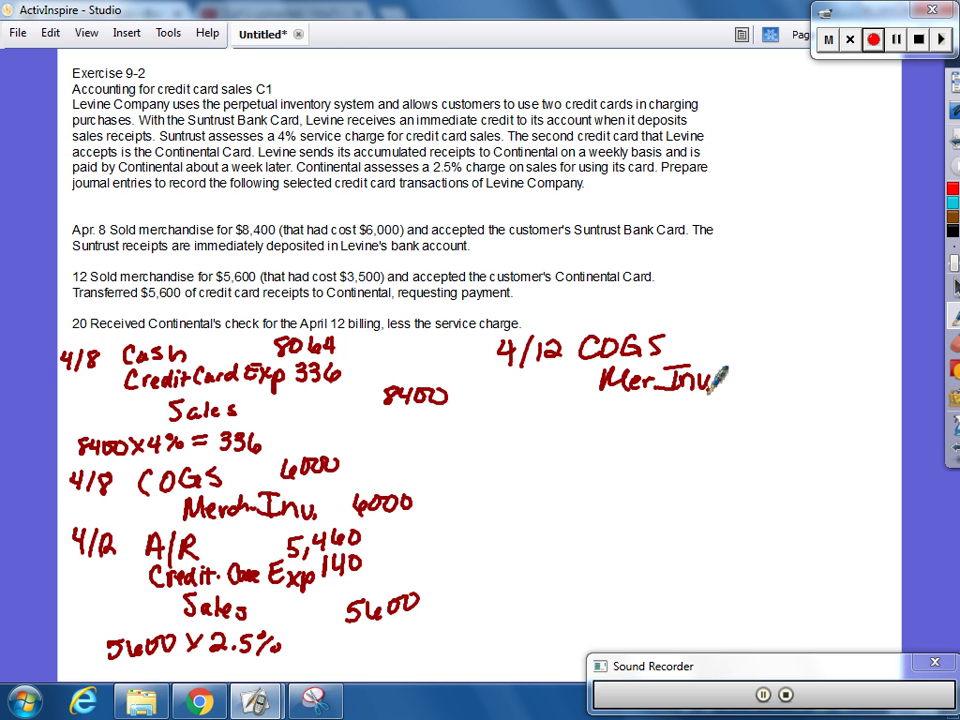
{"action": "mouse_move", "coordinate": [699, 324]}
{"action": "left_mouse_down"}
{"action": "mouse_move", "coordinate": [702, 340]}
{"action": "mouse_move", "coordinate": [766, 332]}
{"action": "mouse_move", "coordinate": [764, 384]}
{"action": "mouse_move", "coordinate": [818, 372]}
{"action": "left_mouse_up"}
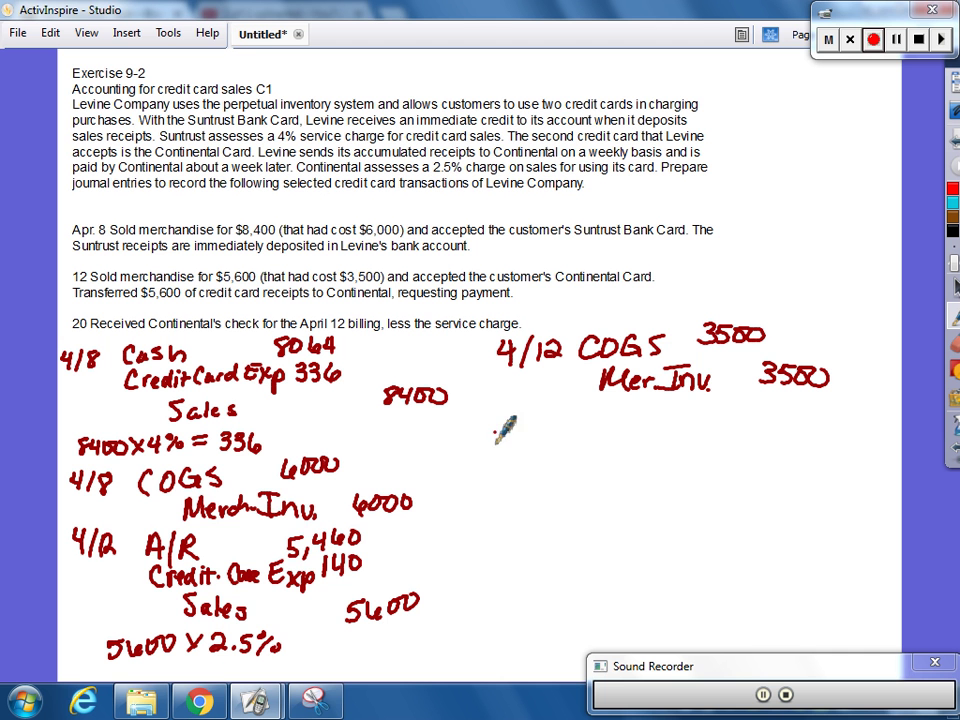
{"action": "mouse_move", "coordinate": [494, 432]}
{"action": "left_mouse_down"}
{"action": "mouse_move", "coordinate": [506, 461]}
{"action": "mouse_move", "coordinate": [541, 455]}
{"action": "mouse_move", "coordinate": [557, 438]}
{"action": "left_mouse_up"}
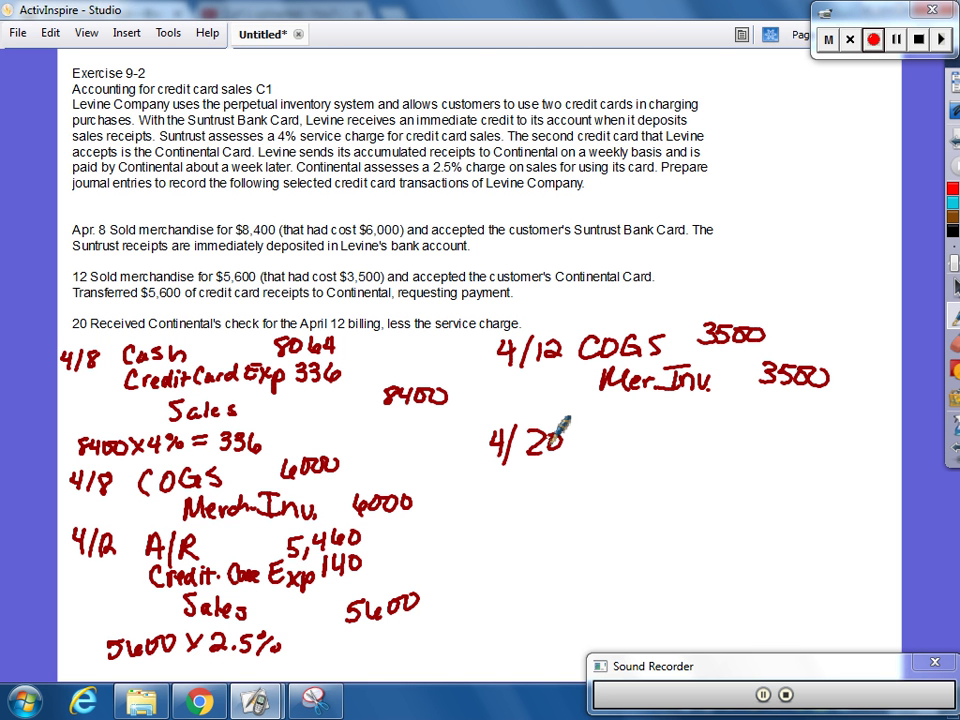
Step: Write the 4/20 entry debiting Cash 5460 and crediting A/R 5460
{"action": "left_click_drag", "start_coordinate": [596, 436], "coordinate": [636, 452]}
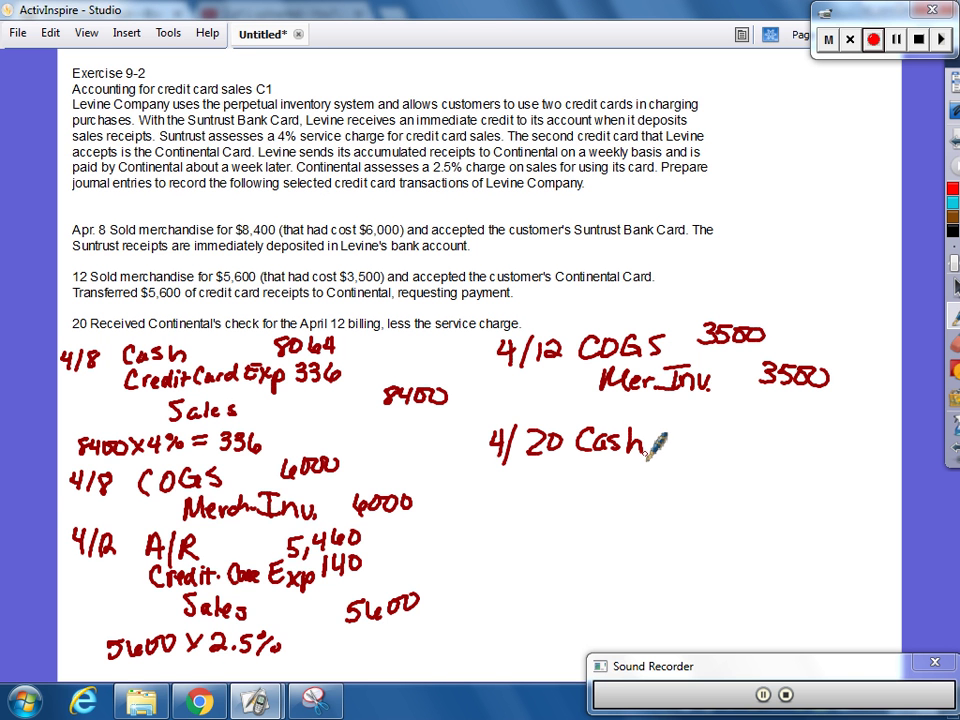
{"action": "mouse_move", "coordinate": [606, 496]}
{"action": "left_mouse_down"}
{"action": "mouse_move", "coordinate": [626, 492]}
{"action": "mouse_move", "coordinate": [622, 484]}
{"action": "mouse_move", "coordinate": [632, 497]}
{"action": "left_mouse_up"}
{"action": "mouse_move", "coordinate": [652, 472]}
{"action": "left_mouse_down"}
{"action": "mouse_move", "coordinate": [650, 496]}
{"action": "mouse_move", "coordinate": [673, 494]}
{"action": "left_mouse_up"}
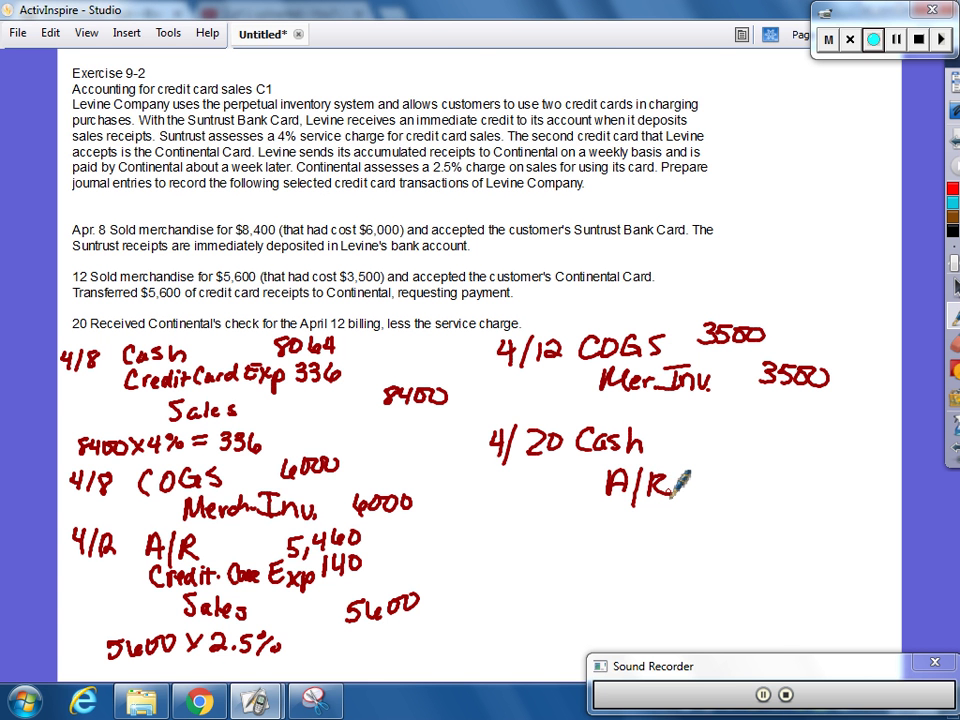
{"action": "mouse_move", "coordinate": [690, 423]}
{"action": "left_mouse_down"}
{"action": "mouse_move", "coordinate": [684, 442]}
{"action": "mouse_move", "coordinate": [712, 436]}
{"action": "mouse_move", "coordinate": [710, 445]}
{"action": "left_mouse_up"}
{"action": "mouse_move", "coordinate": [727, 423]}
{"action": "left_mouse_down"}
{"action": "mouse_move", "coordinate": [728, 440]}
{"action": "mouse_move", "coordinate": [743, 428]}
{"action": "mouse_move", "coordinate": [764, 478]}
{"action": "left_mouse_up"}
{"action": "mouse_move", "coordinate": [783, 454]}
{"action": "left_mouse_down"}
{"action": "mouse_move", "coordinate": [795, 474]}
{"action": "mouse_move", "coordinate": [823, 462]}
{"action": "left_mouse_up"}
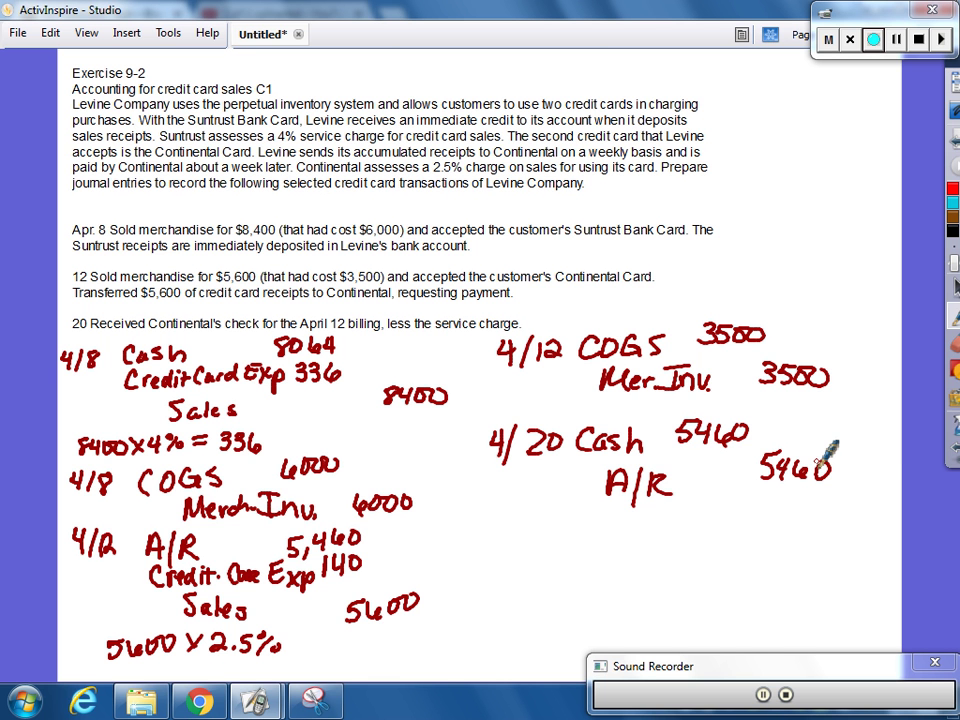
{"action": "left_click", "coordinate": [940, 146]}
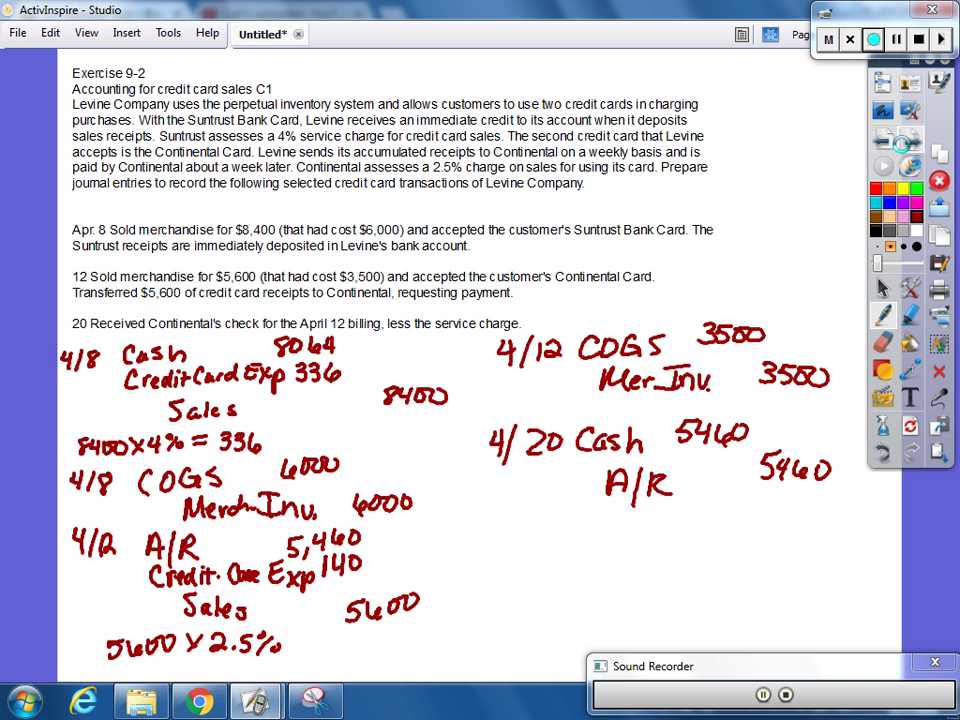
Step: Go to the Exercise 9-5 page and write an 'a' label beneath the problem
{"action": "left_click", "coordinate": [902, 145]}
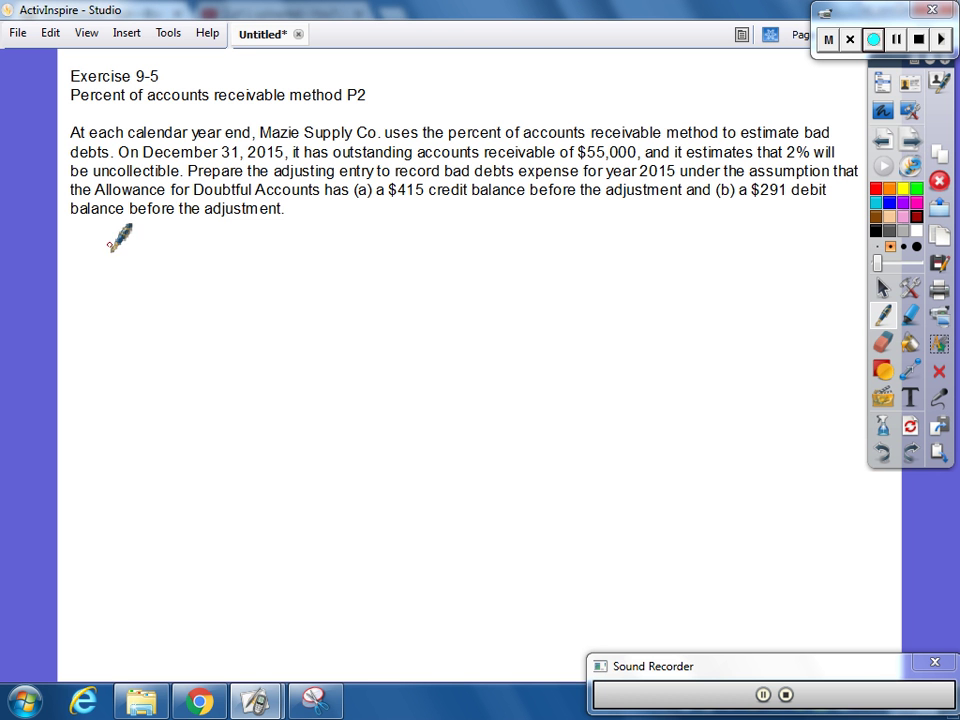
{"action": "left_click_drag", "start_coordinate": [105, 250], "coordinate": [125, 252]}
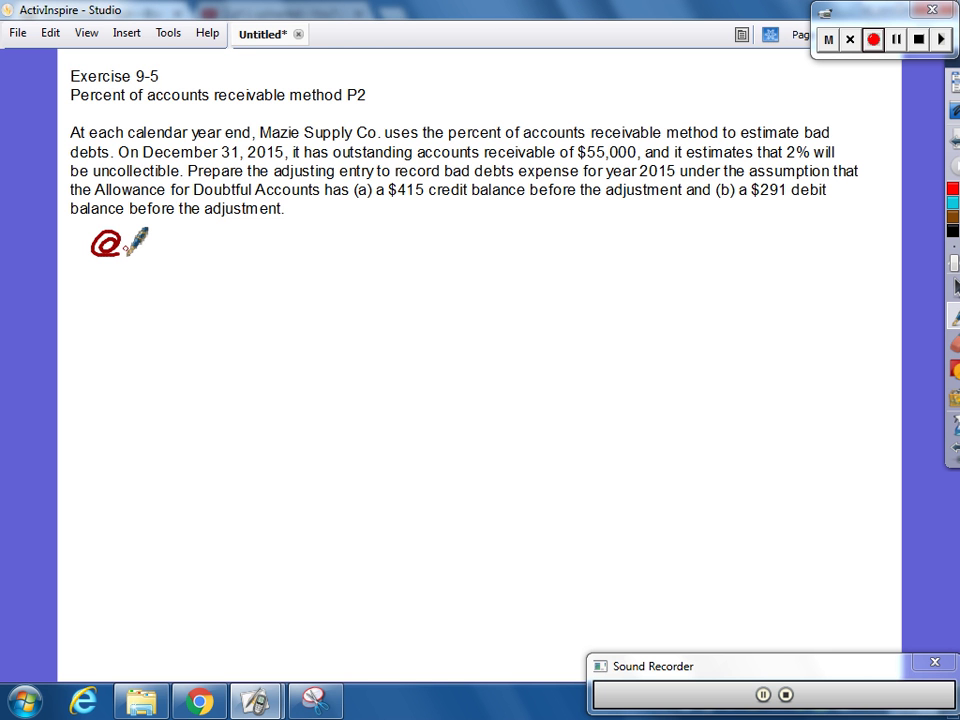
Step: Write Bad Debt Exp. over Allow for Doubt. for part (a), with Bal. to the right
{"action": "mouse_move", "coordinate": [164, 230]}
{"action": "left_mouse_down"}
{"action": "mouse_move", "coordinate": [163, 252]}
{"action": "mouse_move", "coordinate": [238, 252]}
{"action": "mouse_move", "coordinate": [290, 236]}
{"action": "mouse_move", "coordinate": [335, 242]}
{"action": "mouse_move", "coordinate": [354, 256]}
{"action": "mouse_move", "coordinate": [363, 246]}
{"action": "left_mouse_up"}
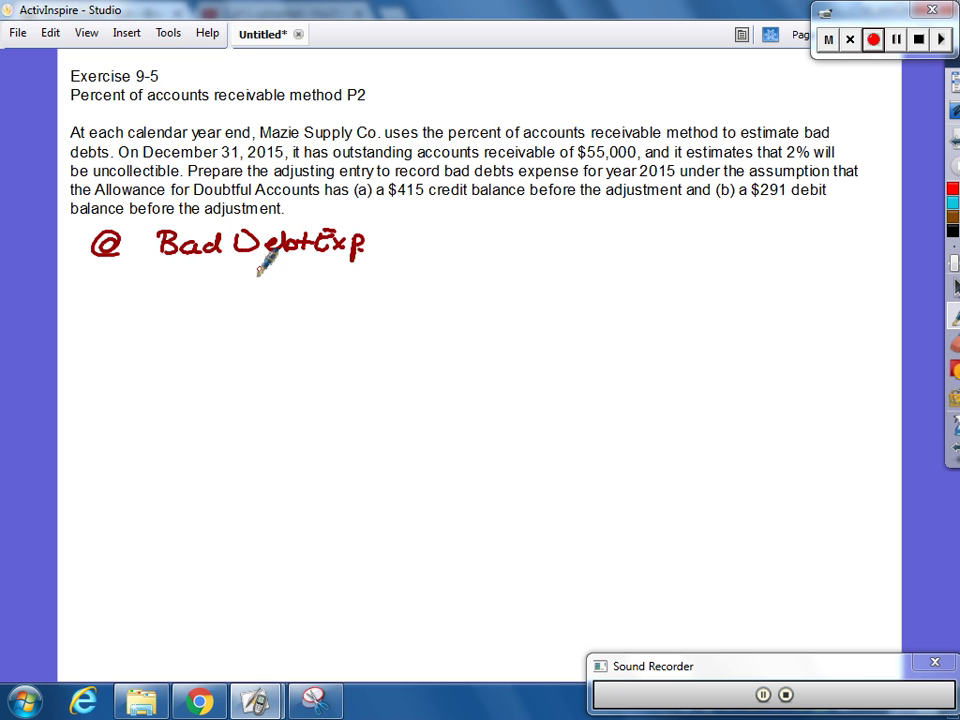
{"action": "mouse_move", "coordinate": [229, 268]}
{"action": "left_mouse_down"}
{"action": "mouse_move", "coordinate": [230, 290]}
{"action": "mouse_move", "coordinate": [354, 263]}
{"action": "mouse_move", "coordinate": [380, 277]}
{"action": "mouse_move", "coordinate": [425, 277]}
{"action": "left_mouse_up"}
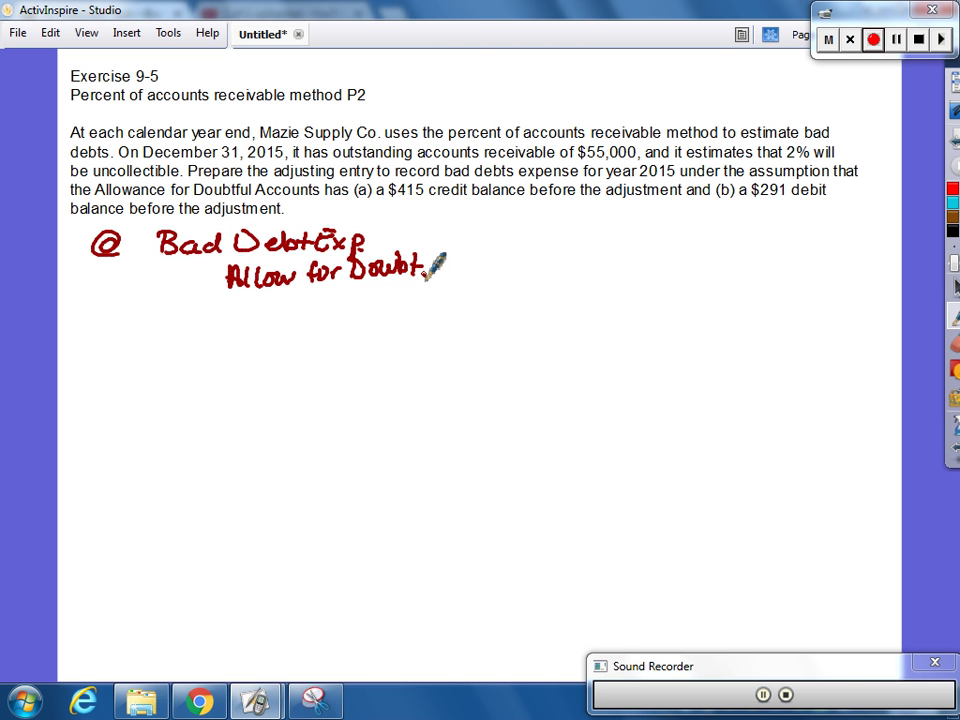
{"action": "mouse_move", "coordinate": [557, 236]}
{"action": "left_mouse_down"}
{"action": "mouse_move", "coordinate": [555, 253]}
{"action": "mouse_move", "coordinate": [601, 257]}
{"action": "left_mouse_up"}
{"action": "left_click", "coordinate": [602, 259]}
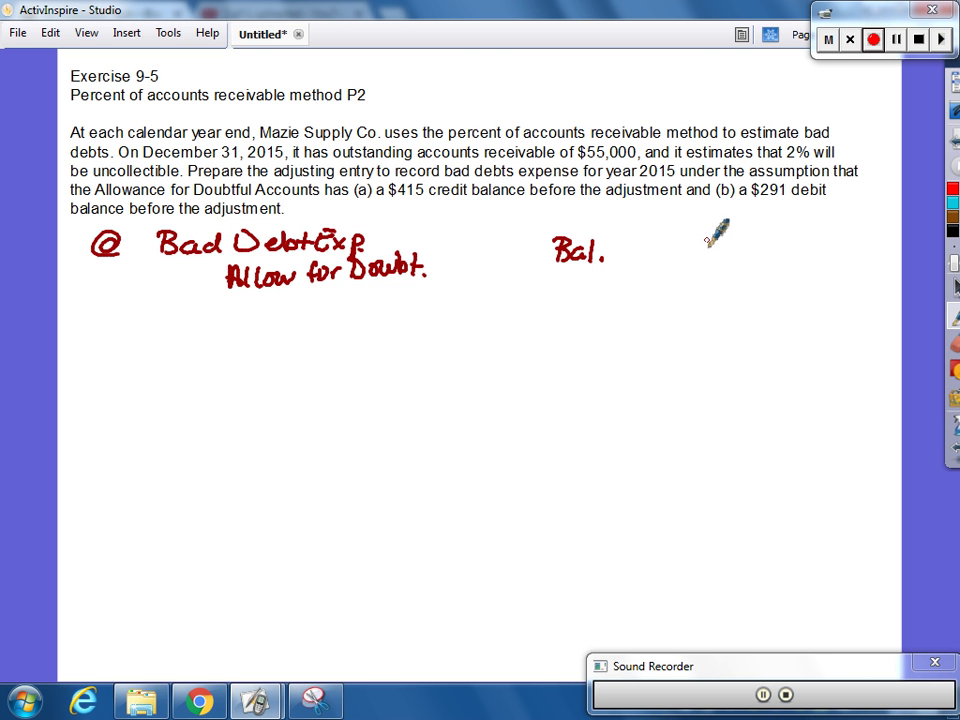
{"action": "mouse_move", "coordinate": [708, 240]}
{"action": "left_mouse_down"}
{"action": "mouse_move", "coordinate": [700, 242]}
{"action": "mouse_move", "coordinate": [722, 236]}
{"action": "mouse_move", "coordinate": [713, 256]}
{"action": "left_mouse_up"}
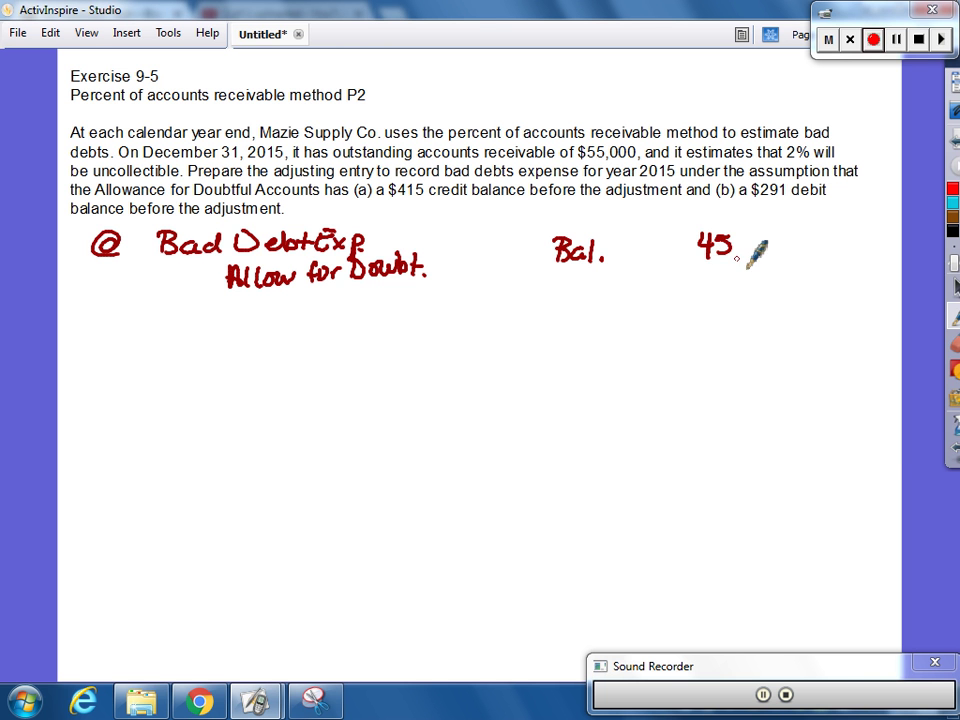
Step: Erase the mistaken 45 and write the 415 balance beside Bal
{"action": "mouse_move", "coordinate": [951, 80]}
{"action": "left_click", "coordinate": [883, 342]}
{"action": "mouse_move", "coordinate": [728, 246]}
{"action": "left_mouse_down"}
{"action": "mouse_move", "coordinate": [685, 238]}
{"action": "mouse_move", "coordinate": [670, 250]}
{"action": "left_mouse_up"}
{"action": "left_click", "coordinate": [883, 315]}
{"action": "mouse_move", "coordinate": [666, 240]}
{"action": "left_mouse_down"}
{"action": "mouse_move", "coordinate": [664, 258]}
{"action": "mouse_move", "coordinate": [686, 255]}
{"action": "left_mouse_up"}
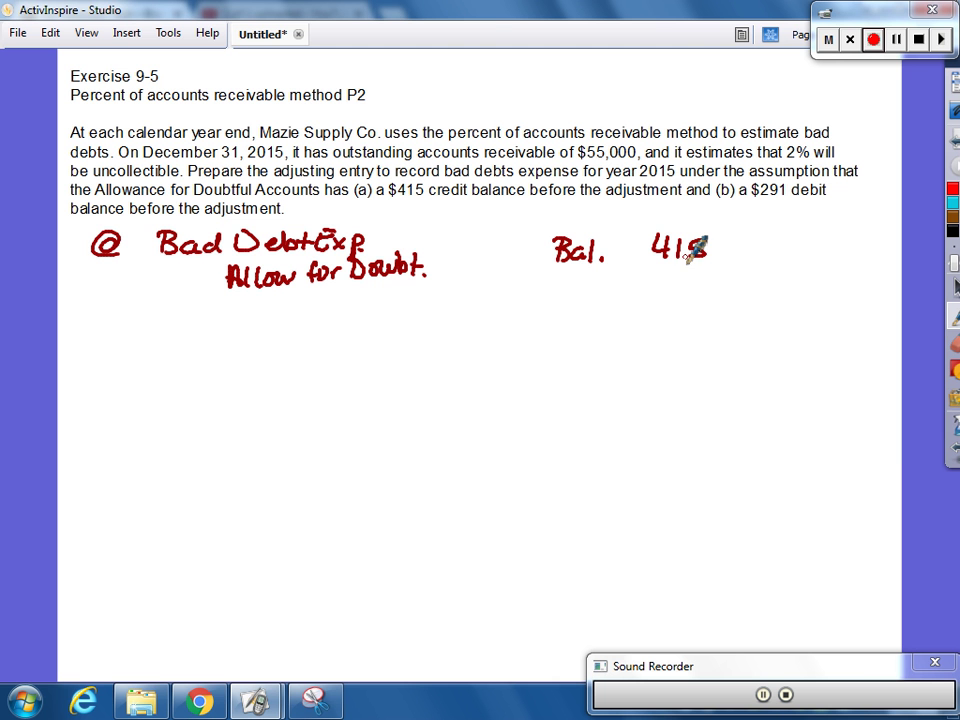
{"action": "mouse_move", "coordinate": [469, 287]}
{"action": "left_mouse_down"}
{"action": "mouse_move", "coordinate": [463, 309]}
{"action": "mouse_move", "coordinate": [500, 298]}
{"action": "left_mouse_up"}
{"action": "mouse_move", "coordinate": [953, 300]}
{"action": "left_click", "coordinate": [883, 342]}
{"action": "left_click", "coordinate": [883, 315]}
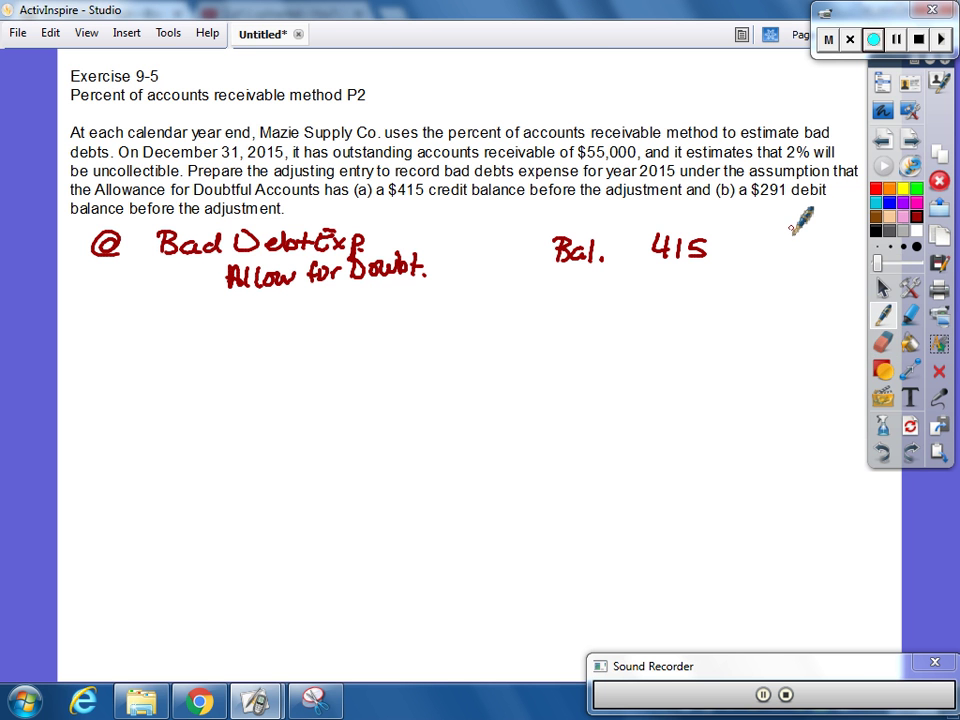
{"action": "left_click_drag", "start_coordinate": [786, 229], "coordinate": [848, 236]}
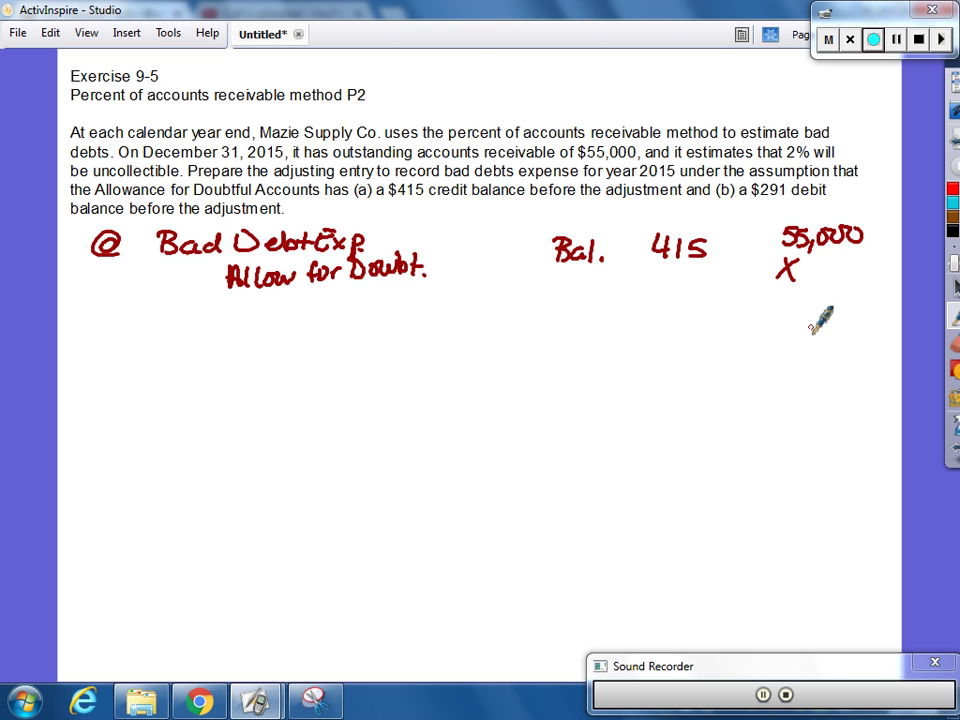
Step: Compute 55,000 × 2% = 1,100 and carry 1,100 under the 415 balance
{"action": "mouse_move", "coordinate": [811, 262]}
{"action": "left_mouse_down"}
{"action": "mouse_move", "coordinate": [827, 279]}
{"action": "mouse_move", "coordinate": [831, 260]}
{"action": "mouse_move", "coordinate": [854, 273]}
{"action": "left_mouse_up"}
{"action": "left_click_drag", "start_coordinate": [763, 290], "coordinate": [863, 284]}
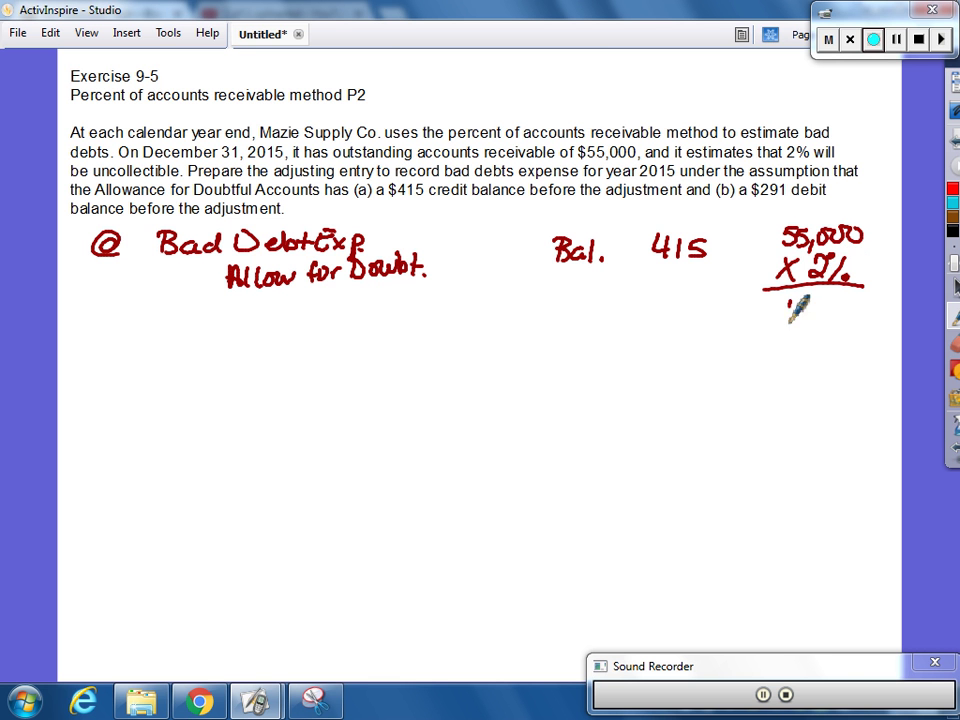
{"action": "left_click_drag", "start_coordinate": [786, 310], "coordinate": [790, 332]}
{"action": "mouse_move", "coordinate": [797, 325]}
{"action": "left_mouse_down"}
{"action": "mouse_move", "coordinate": [794, 337]}
{"action": "mouse_move", "coordinate": [843, 318]}
{"action": "left_mouse_up"}
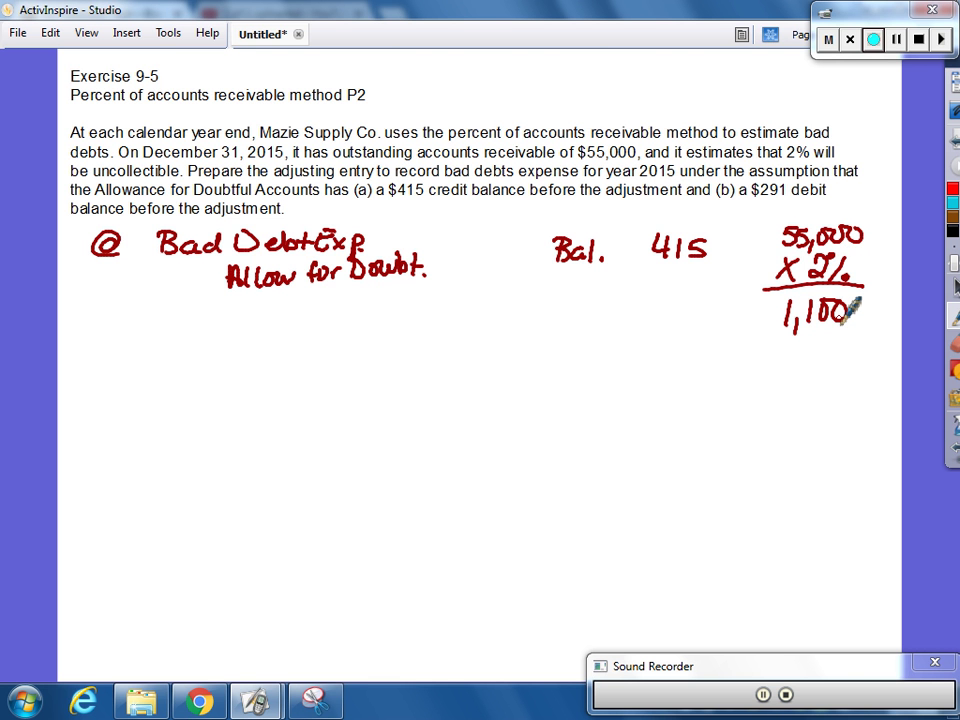
{"action": "left_click_drag", "start_coordinate": [773, 318], "coordinate": [726, 294]}
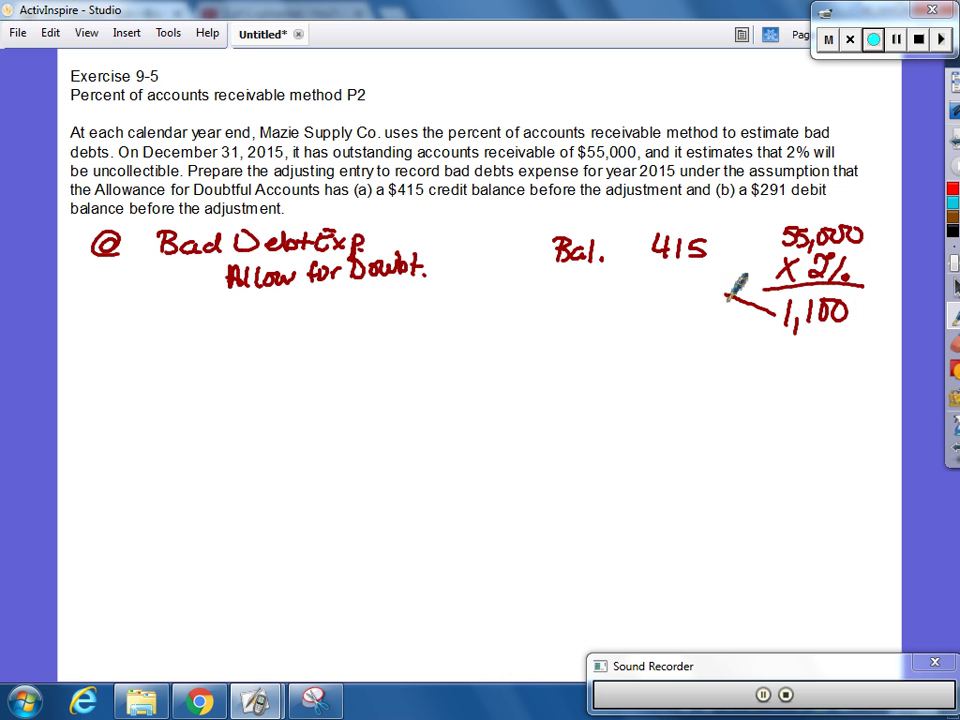
{"action": "left_click_drag", "start_coordinate": [637, 271], "coordinate": [640, 293]}
{"action": "mouse_move", "coordinate": [650, 291]}
{"action": "left_mouse_down"}
{"action": "mouse_move", "coordinate": [652, 302]}
{"action": "mouse_move", "coordinate": [677, 270]}
{"action": "mouse_move", "coordinate": [688, 291]}
{"action": "left_mouse_up"}
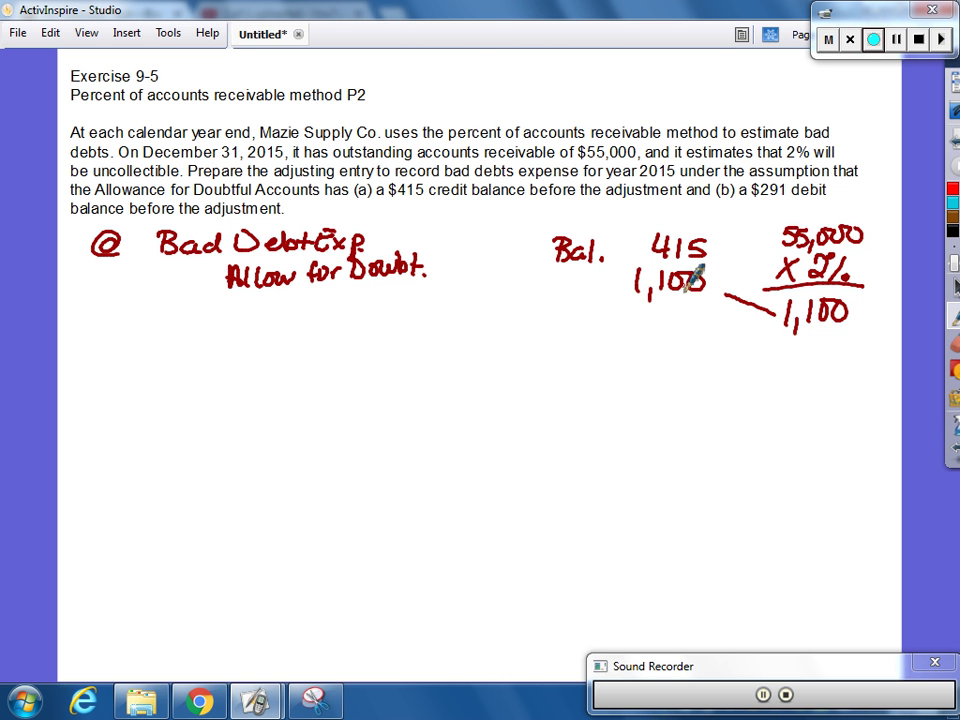
Step: Label the 1,100 line Est., subtract to get 685, and enter 685 beside Bad Debt Exp
{"action": "mouse_move", "coordinate": [534, 279]}
{"action": "left_mouse_down"}
{"action": "mouse_move", "coordinate": [524, 292]}
{"action": "mouse_move", "coordinate": [557, 296]}
{"action": "left_mouse_up"}
{"action": "left_click_drag", "start_coordinate": [548, 287], "coordinate": [562, 286]}
{"action": "left_click", "coordinate": [564, 294]}
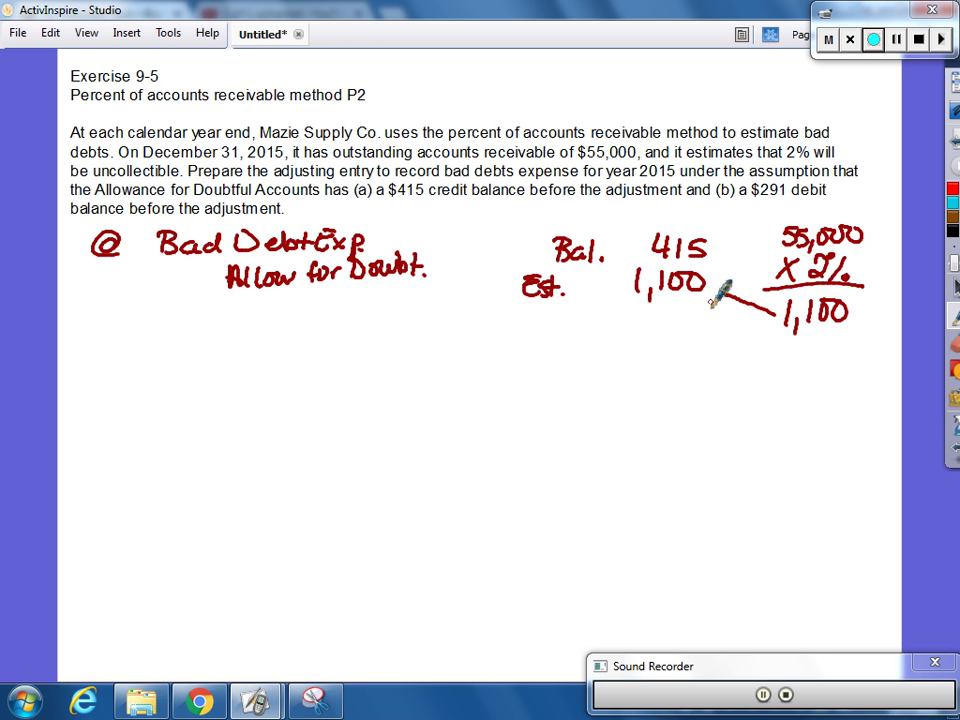
{"action": "left_click_drag", "start_coordinate": [714, 300], "coordinate": [577, 310]}
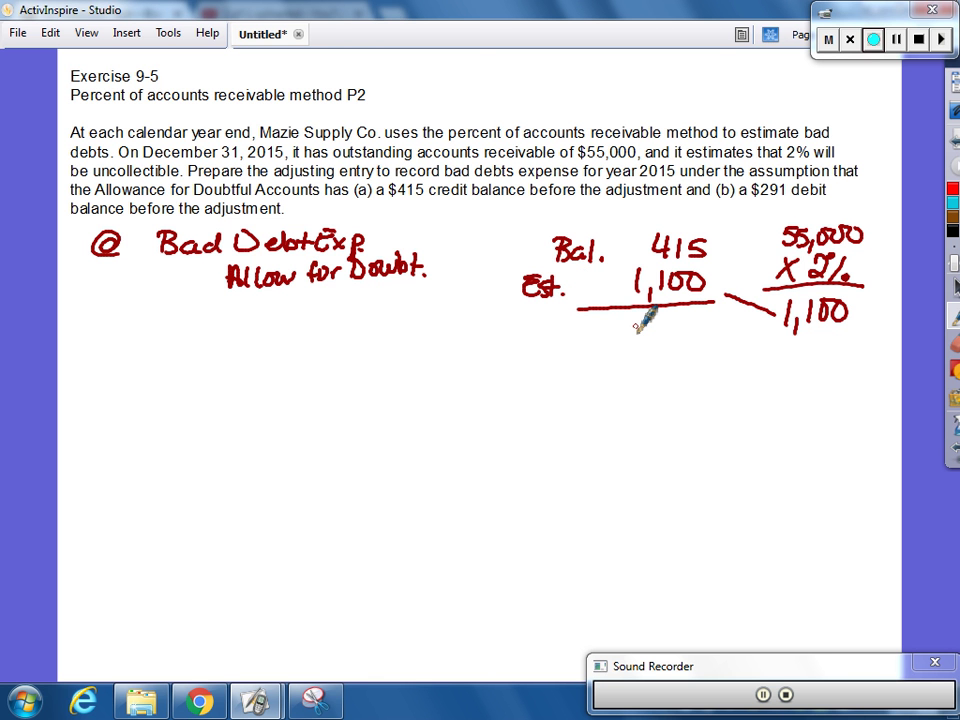
{"action": "mouse_move", "coordinate": [648, 316]}
{"action": "left_mouse_down"}
{"action": "mouse_move", "coordinate": [675, 320]}
{"action": "mouse_move", "coordinate": [684, 333]}
{"action": "left_mouse_up"}
{"action": "mouse_move", "coordinate": [386, 214]}
{"action": "left_mouse_down"}
{"action": "mouse_move", "coordinate": [435, 212]}
{"action": "mouse_move", "coordinate": [432, 234]}
{"action": "mouse_move", "coordinate": [436, 216]}
{"action": "mouse_move", "coordinate": [480, 270]}
{"action": "mouse_move", "coordinate": [502, 263]}
{"action": "mouse_move", "coordinate": [502, 277]}
{"action": "mouse_move", "coordinate": [494, 268]}
{"action": "left_mouse_up"}
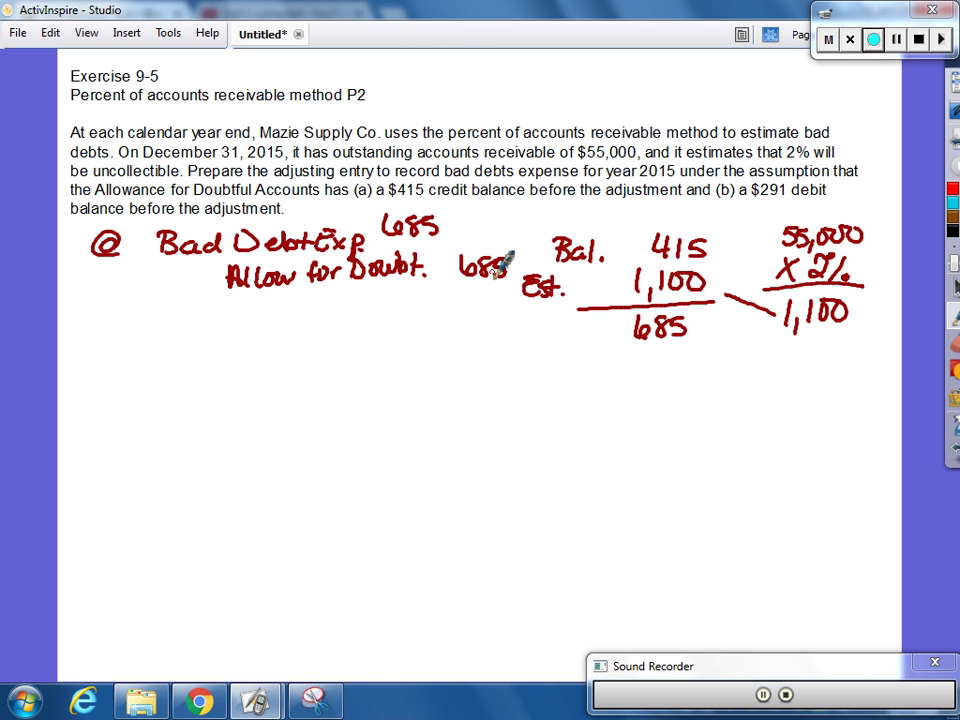
Step: Label part (b) with 'Bal. 291' and 'Est. 1,100', and put the 415 in parentheses
{"action": "mouse_move", "coordinate": [90, 352]}
{"action": "left_mouse_down"}
{"action": "mouse_move", "coordinate": [103, 366]}
{"action": "mouse_move", "coordinate": [101, 345]}
{"action": "left_mouse_up"}
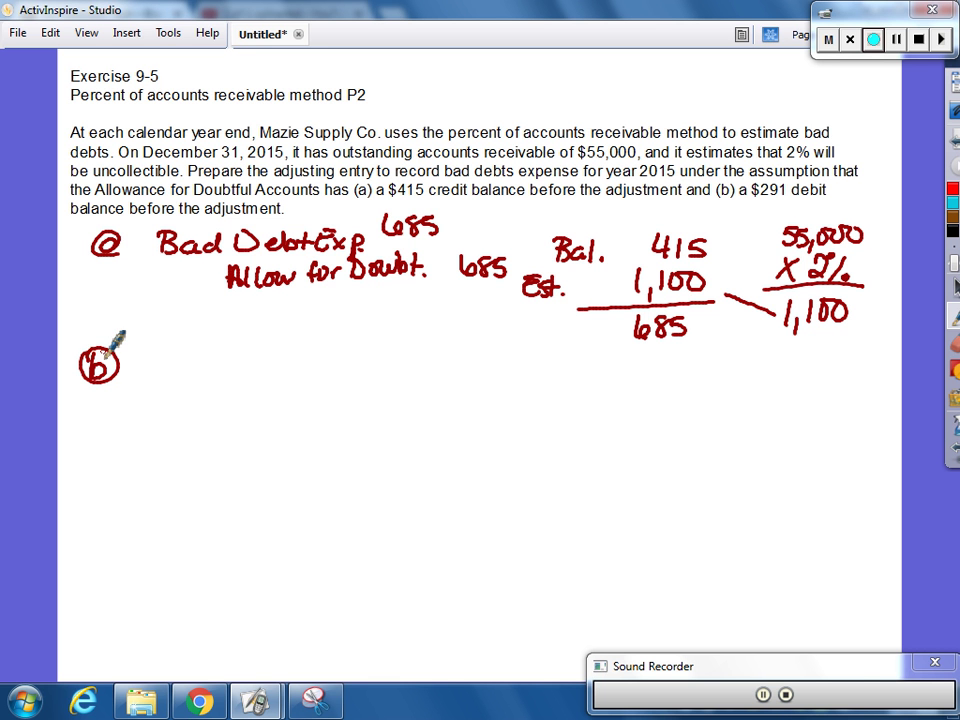
{"action": "mouse_move", "coordinate": [545, 372]}
{"action": "left_mouse_down"}
{"action": "mouse_move", "coordinate": [548, 384]}
{"action": "mouse_move", "coordinate": [639, 378]}
{"action": "mouse_move", "coordinate": [656, 380]}
{"action": "mouse_move", "coordinate": [659, 392]}
{"action": "left_mouse_up"}
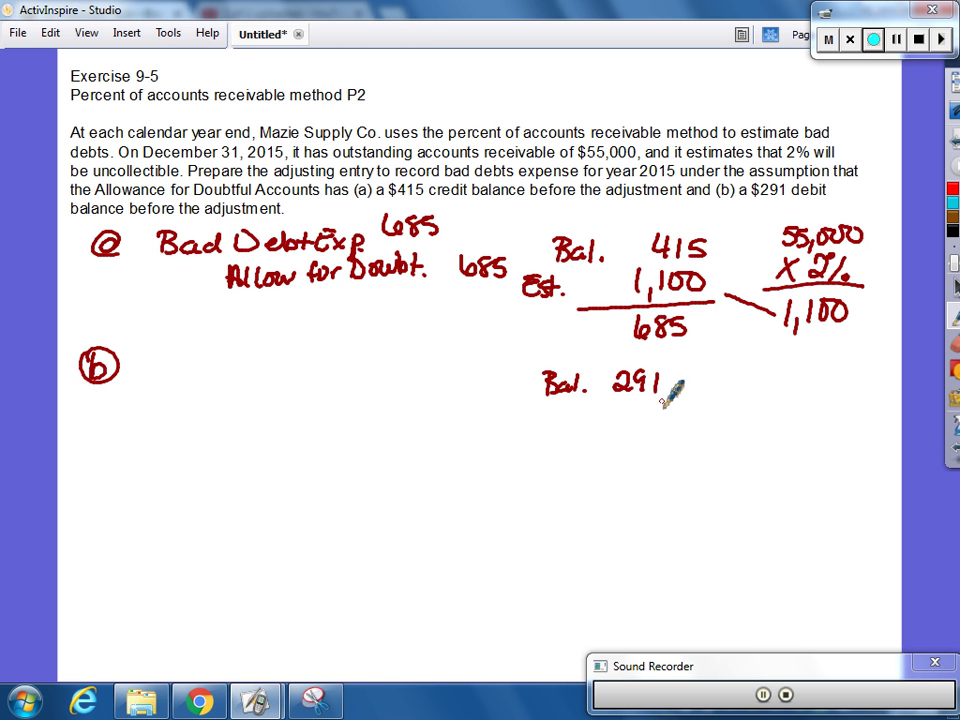
{"action": "mouse_move", "coordinate": [503, 416]}
{"action": "left_mouse_down"}
{"action": "mouse_move", "coordinate": [518, 436]}
{"action": "mouse_move", "coordinate": [542, 414]}
{"action": "mouse_move", "coordinate": [546, 433]}
{"action": "mouse_move", "coordinate": [608, 436]}
{"action": "left_mouse_up"}
{"action": "mouse_move", "coordinate": [624, 427]}
{"action": "left_mouse_down"}
{"action": "mouse_move", "coordinate": [622, 437]}
{"action": "mouse_move", "coordinate": [638, 433]}
{"action": "mouse_move", "coordinate": [671, 401]}
{"action": "mouse_move", "coordinate": [699, 400]}
{"action": "mouse_move", "coordinate": [572, 452]}
{"action": "left_mouse_up"}
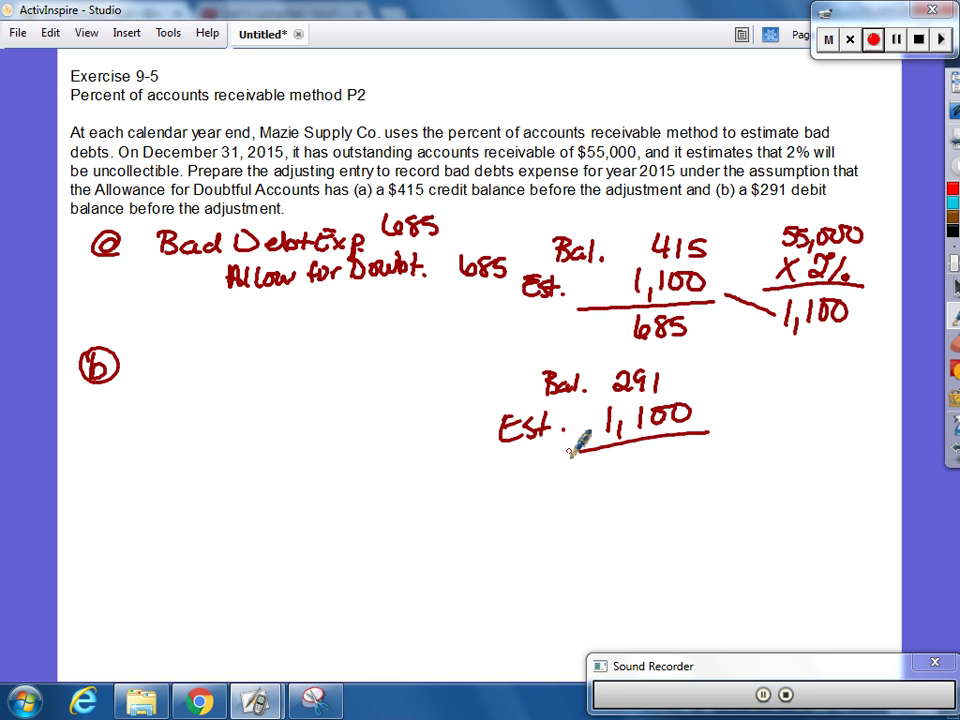
{"action": "left_click_drag", "start_coordinate": [708, 234], "coordinate": [707, 265]}
{"action": "left_click_drag", "start_coordinate": [641, 232], "coordinate": [639, 262]}
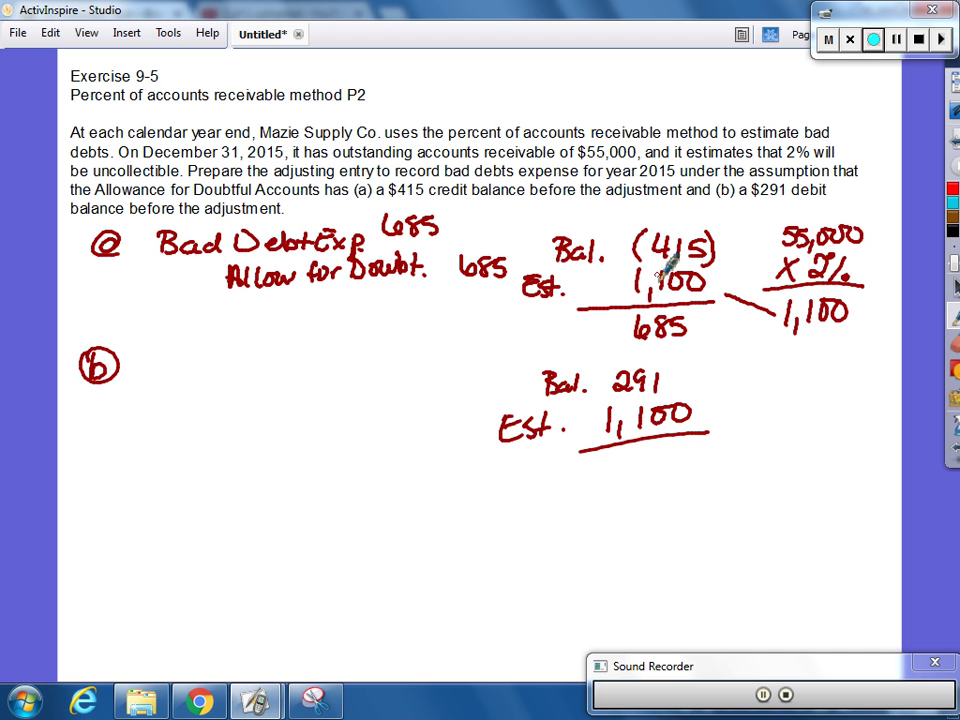
Step: Write the Bad Dep Exp. / Allow for Doub. entry and the 1,391 total, with 1391 beside each account
{"action": "mouse_move", "coordinate": [163, 342]}
{"action": "left_mouse_down"}
{"action": "mouse_move", "coordinate": [168, 360]}
{"action": "mouse_move", "coordinate": [228, 362]}
{"action": "mouse_move", "coordinate": [270, 340]}
{"action": "mouse_move", "coordinate": [321, 338]}
{"action": "mouse_move", "coordinate": [352, 358]}
{"action": "left_mouse_up"}
{"action": "left_click", "coordinate": [358, 352]}
{"action": "mouse_move", "coordinate": [228, 398]}
{"action": "left_mouse_down"}
{"action": "mouse_move", "coordinate": [240, 385]}
{"action": "mouse_move", "coordinate": [255, 395]}
{"action": "mouse_move", "coordinate": [345, 390]}
{"action": "mouse_move", "coordinate": [366, 370]}
{"action": "mouse_move", "coordinate": [411, 392]}
{"action": "left_mouse_up"}
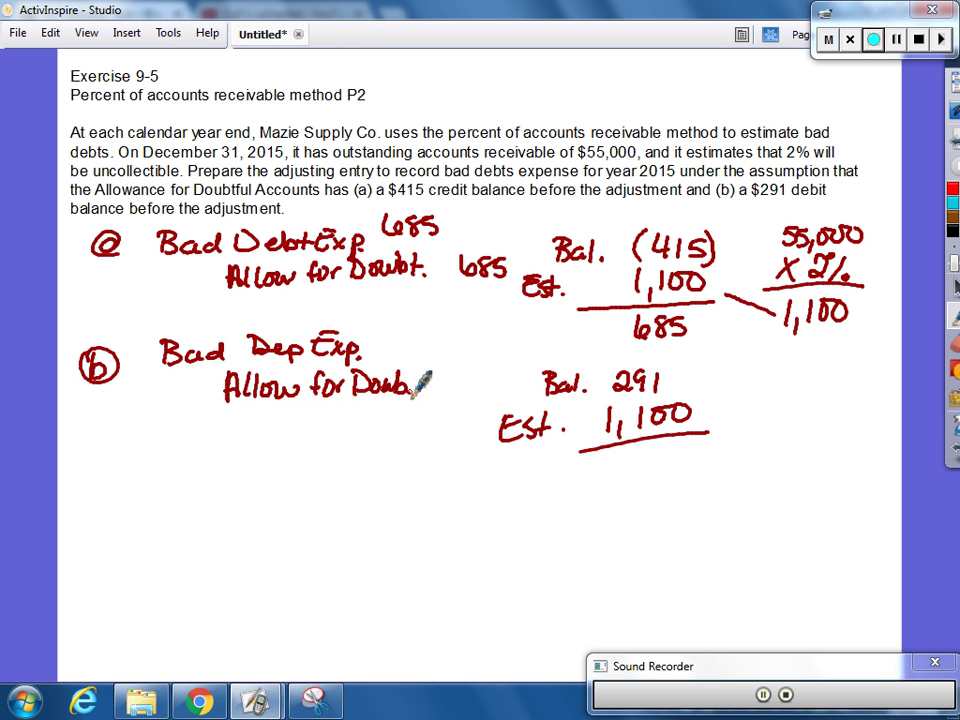
{"action": "mouse_move", "coordinate": [604, 464]}
{"action": "left_mouse_down"}
{"action": "mouse_move", "coordinate": [616, 497]}
{"action": "mouse_move", "coordinate": [632, 478]}
{"action": "mouse_move", "coordinate": [689, 481]}
{"action": "left_mouse_up"}
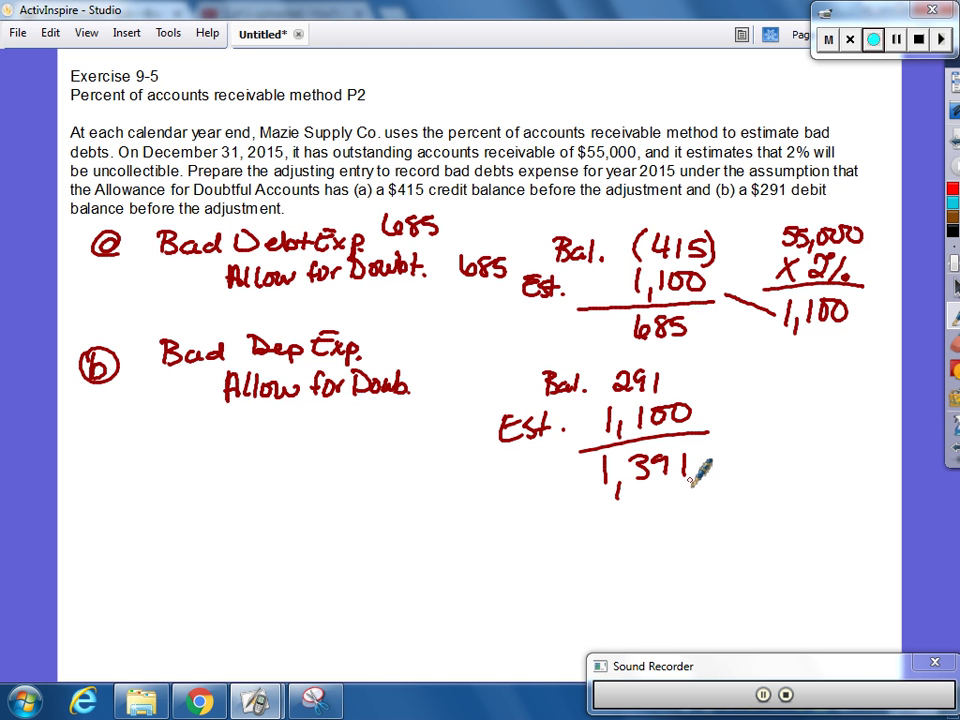
{"action": "mouse_move", "coordinate": [385, 320]}
{"action": "left_mouse_down"}
{"action": "mouse_move", "coordinate": [386, 345]}
{"action": "mouse_move", "coordinate": [421, 343]}
{"action": "left_mouse_up"}
{"action": "left_click_drag", "start_coordinate": [441, 321], "coordinate": [453, 381]}
{"action": "mouse_move", "coordinate": [460, 362]}
{"action": "left_mouse_down"}
{"action": "mouse_move", "coordinate": [462, 380]}
{"action": "mouse_move", "coordinate": [480, 368]}
{"action": "mouse_move", "coordinate": [484, 381]}
{"action": "left_mouse_up"}
{"action": "left_click_drag", "start_coordinate": [504, 359], "coordinate": [505, 382]}
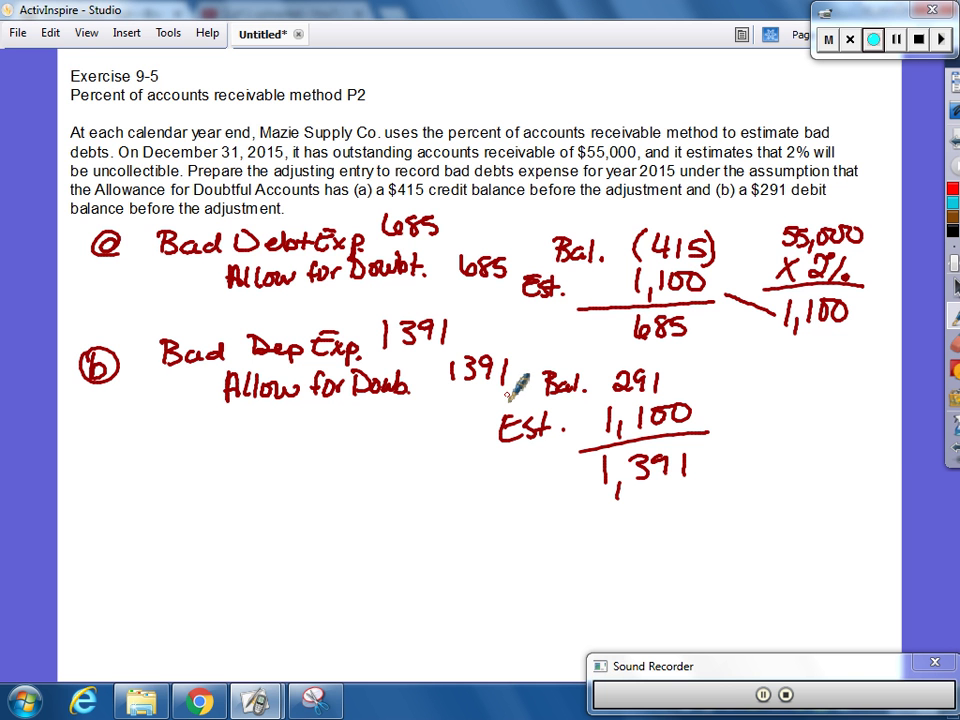
Step: On the Exercise 9-6 page, write the age groups 1-30, 31-60, 61-90 and over 90 on separate lines
{"action": "mouse_move", "coordinate": [940, 143]}
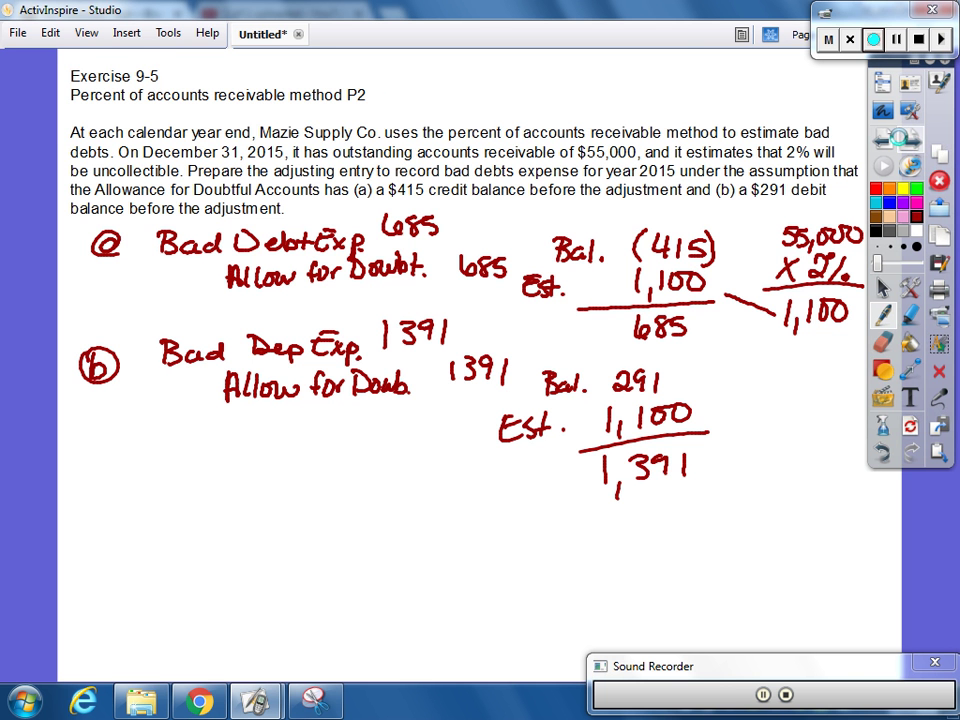
{"action": "left_click", "coordinate": [906, 141]}
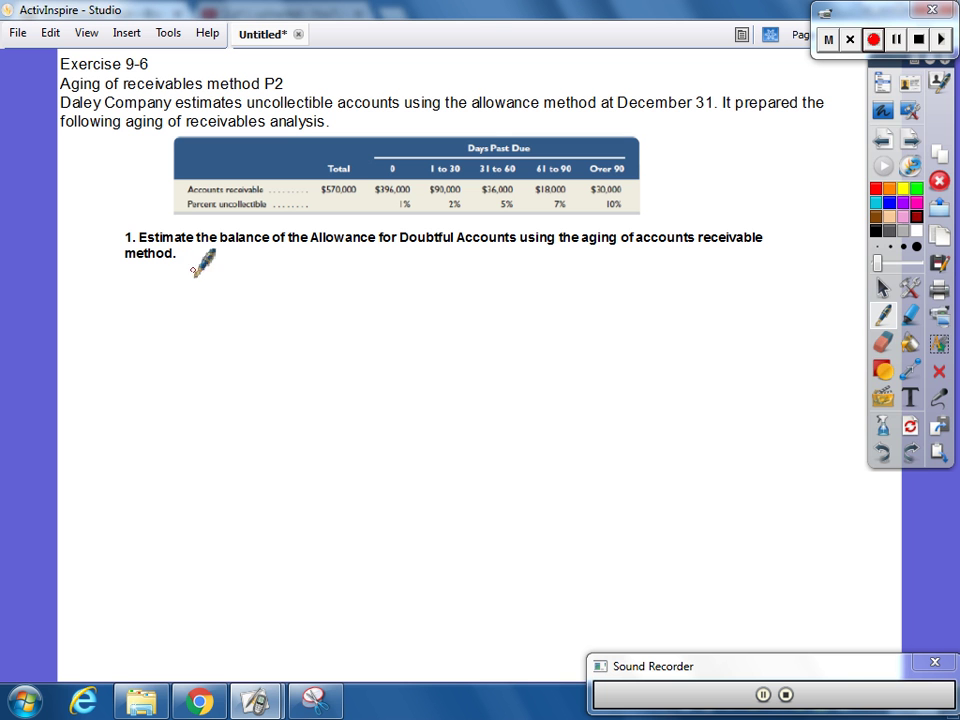
{"action": "mouse_move", "coordinate": [188, 268]}
{"action": "left_mouse_down"}
{"action": "mouse_move", "coordinate": [190, 290]}
{"action": "mouse_move", "coordinate": [219, 278]}
{"action": "left_mouse_up"}
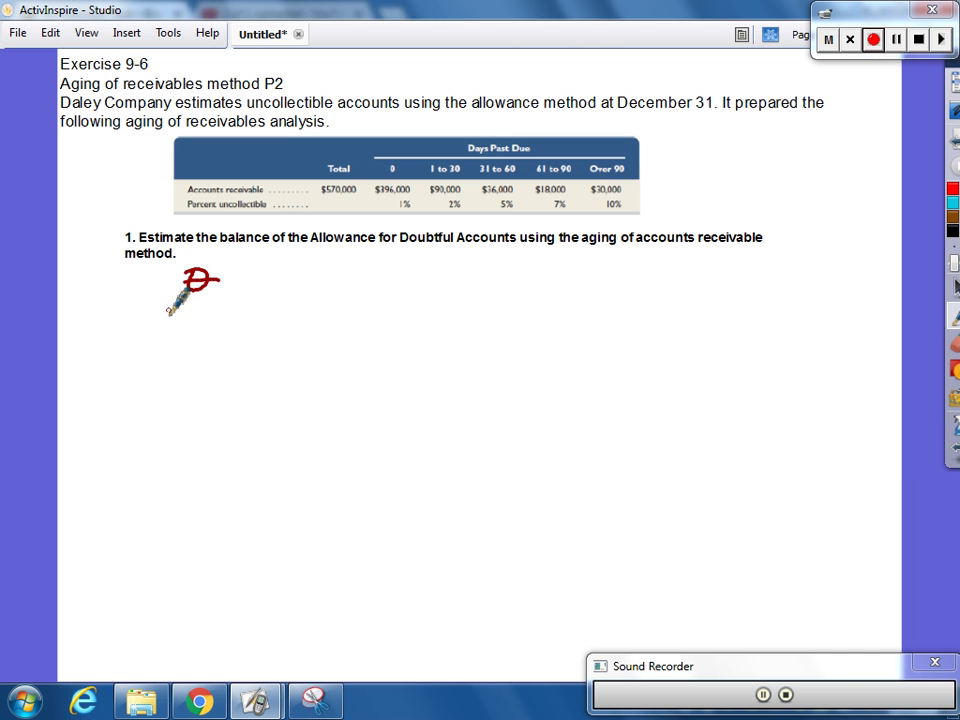
{"action": "mouse_move", "coordinate": [166, 310]}
{"action": "left_mouse_down"}
{"action": "mouse_move", "coordinate": [166, 330]}
{"action": "mouse_move", "coordinate": [196, 319]}
{"action": "left_mouse_up"}
{"action": "mouse_move", "coordinate": [208, 311]}
{"action": "left_mouse_down"}
{"action": "mouse_move", "coordinate": [216, 334]}
{"action": "mouse_move", "coordinate": [236, 313]}
{"action": "left_mouse_up"}
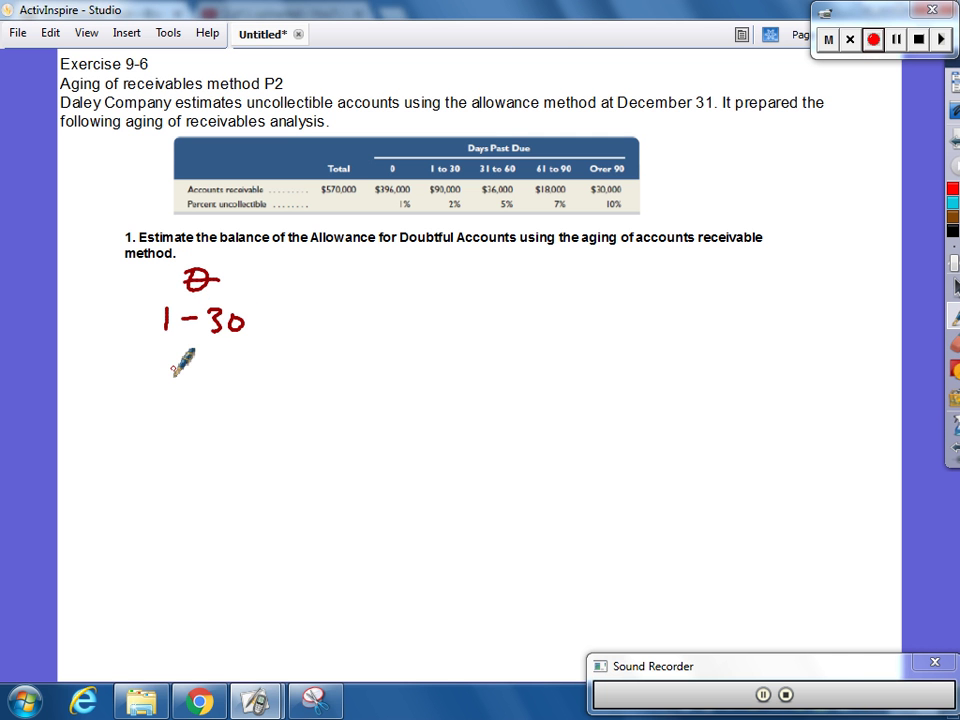
{"action": "mouse_move", "coordinate": [167, 362]}
{"action": "left_mouse_down"}
{"action": "mouse_move", "coordinate": [166, 378]}
{"action": "mouse_move", "coordinate": [233, 373]}
{"action": "left_mouse_up"}
{"action": "mouse_move", "coordinate": [262, 362]}
{"action": "left_mouse_down"}
{"action": "mouse_move", "coordinate": [266, 372]}
{"action": "mouse_move", "coordinate": [262, 362]}
{"action": "left_mouse_up"}
{"action": "mouse_move", "coordinate": [168, 401]}
{"action": "left_mouse_down"}
{"action": "mouse_move", "coordinate": [163, 420]}
{"action": "mouse_move", "coordinate": [246, 422]}
{"action": "left_mouse_up"}
{"action": "mouse_move", "coordinate": [264, 401]}
{"action": "left_mouse_down"}
{"action": "mouse_move", "coordinate": [264, 422]}
{"action": "mouse_move", "coordinate": [260, 411]}
{"action": "left_mouse_up"}
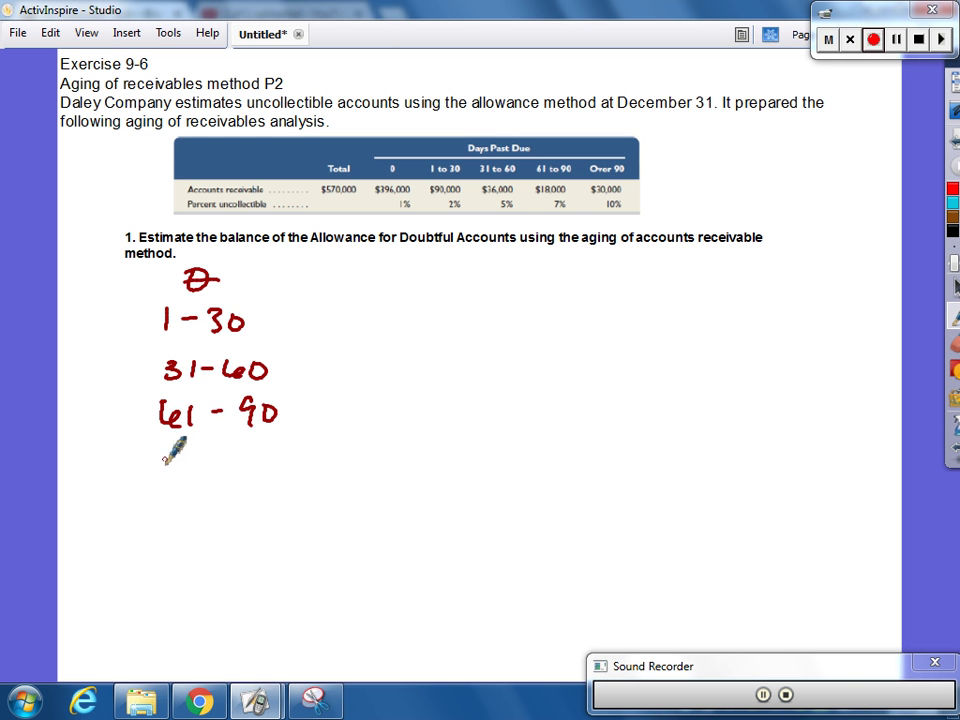
{"action": "left_click_drag", "start_coordinate": [175, 455], "coordinate": [272, 442]}
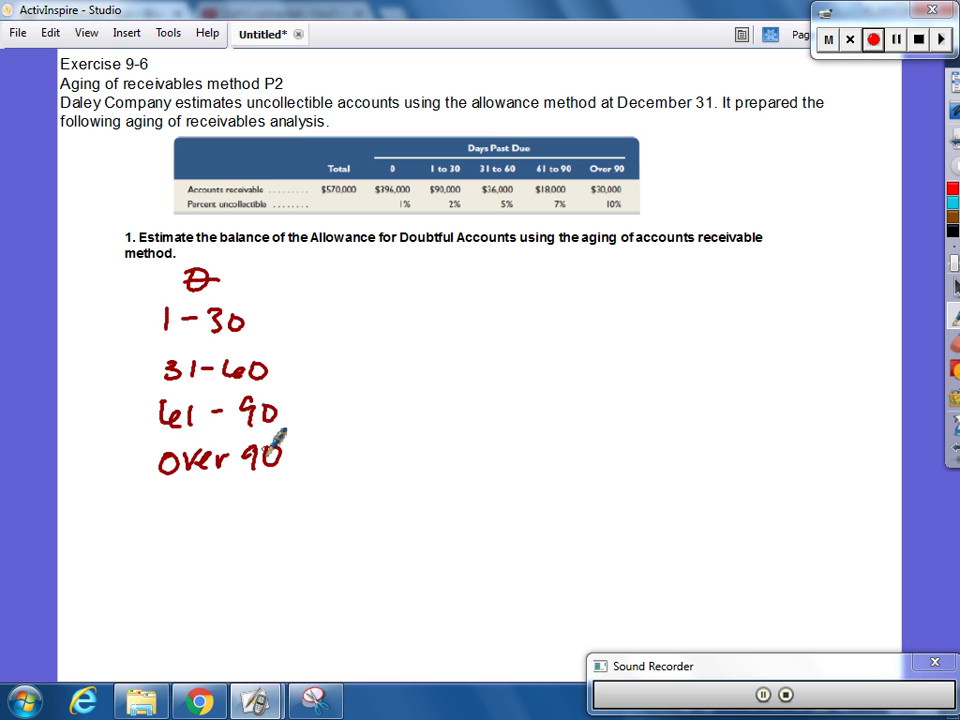
Step: Write the 0-day calculation: 396,000 × 1% = 3,960
{"action": "mouse_move", "coordinate": [251, 278]}
{"action": "left_mouse_down"}
{"action": "mouse_move", "coordinate": [322, 284]}
{"action": "mouse_move", "coordinate": [352, 270]}
{"action": "mouse_move", "coordinate": [351, 285]}
{"action": "left_mouse_up"}
{"action": "mouse_move", "coordinate": [378, 262]}
{"action": "left_mouse_down"}
{"action": "mouse_move", "coordinate": [372, 276]}
{"action": "mouse_move", "coordinate": [384, 290]}
{"action": "mouse_move", "coordinate": [440, 270]}
{"action": "left_mouse_up"}
{"action": "mouse_move", "coordinate": [454, 263]}
{"action": "left_mouse_down"}
{"action": "mouse_move", "coordinate": [456, 284]}
{"action": "mouse_move", "coordinate": [492, 285]}
{"action": "mouse_move", "coordinate": [508, 272]}
{"action": "left_mouse_up"}
{"action": "left_click_drag", "start_coordinate": [520, 263], "coordinate": [512, 287]}
{"action": "left_click_drag", "start_coordinate": [524, 279], "coordinate": [572, 265]}
{"action": "mouse_move", "coordinate": [562, 267]}
{"action": "left_mouse_down"}
{"action": "mouse_move", "coordinate": [545, 284]}
{"action": "mouse_move", "coordinate": [596, 287]}
{"action": "left_mouse_up"}
{"action": "mouse_move", "coordinate": [612, 284]}
{"action": "left_mouse_down"}
{"action": "mouse_move", "coordinate": [607, 293]}
{"action": "mouse_move", "coordinate": [641, 285]}
{"action": "left_mouse_up"}
{"action": "mouse_move", "coordinate": [661, 267]}
{"action": "left_mouse_down"}
{"action": "mouse_move", "coordinate": [657, 286]}
{"action": "mouse_move", "coordinate": [667, 270]}
{"action": "left_mouse_up"}
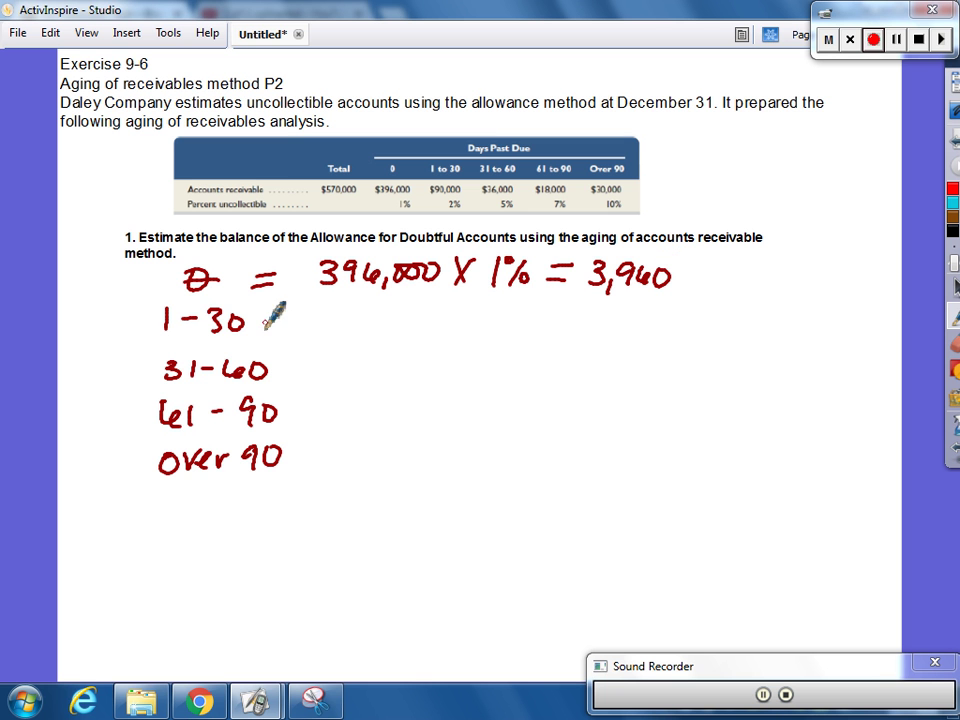
Step: Write the 1-30 line with 90,000 and 1,800, and the 31-60 result of 1,800
{"action": "mouse_move", "coordinate": [263, 319]}
{"action": "left_mouse_down"}
{"action": "mouse_move", "coordinate": [285, 318]}
{"action": "mouse_move", "coordinate": [286, 330]}
{"action": "left_mouse_up"}
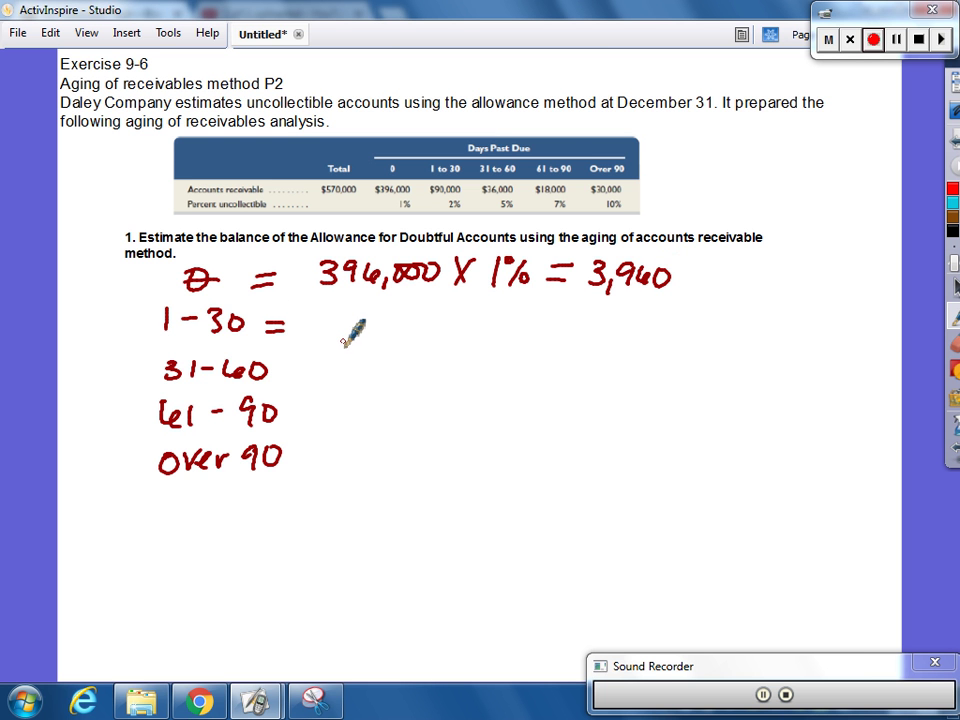
{"action": "left_click_drag", "start_coordinate": [347, 316], "coordinate": [663, 313]}
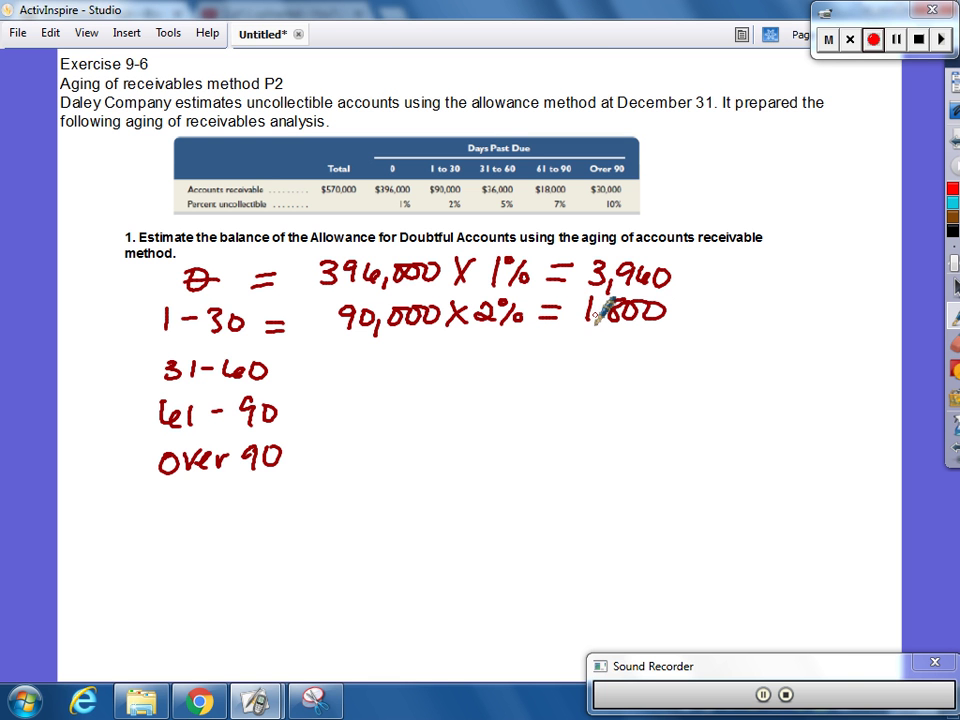
{"action": "left_click_drag", "start_coordinate": [593, 317], "coordinate": [590, 328]}
{"action": "mouse_move", "coordinate": [280, 366]}
{"action": "left_mouse_down"}
{"action": "mouse_move", "coordinate": [302, 365]}
{"action": "mouse_move", "coordinate": [303, 376]}
{"action": "mouse_move", "coordinate": [356, 364]}
{"action": "mouse_move", "coordinate": [350, 378]}
{"action": "mouse_move", "coordinate": [387, 385]}
{"action": "mouse_move", "coordinate": [445, 370]}
{"action": "mouse_move", "coordinate": [478, 378]}
{"action": "mouse_move", "coordinate": [518, 346]}
{"action": "mouse_move", "coordinate": [506, 352]}
{"action": "mouse_move", "coordinate": [530, 372]}
{"action": "mouse_move", "coordinate": [556, 354]}
{"action": "mouse_move", "coordinate": [588, 375]}
{"action": "left_mouse_up"}
{"action": "mouse_move", "coordinate": [606, 351]}
{"action": "left_mouse_down"}
{"action": "mouse_move", "coordinate": [604, 367]}
{"action": "mouse_move", "coordinate": [630, 360]}
{"action": "left_mouse_up"}
{"action": "left_click_drag", "start_coordinate": [652, 348], "coordinate": [650, 350]}
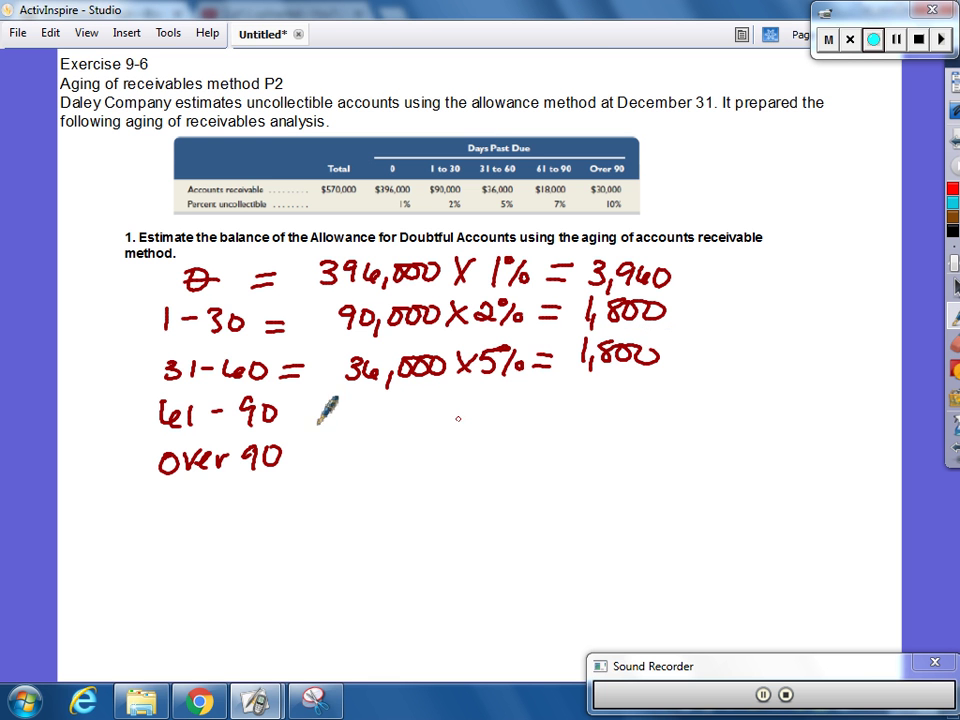
Step: Write the 61-90 calculation: 18,000 × 7% = 1,260
{"action": "left_click_drag", "start_coordinate": [288, 406], "coordinate": [306, 404]}
{"action": "mouse_move", "coordinate": [289, 419]}
{"action": "left_mouse_down"}
{"action": "mouse_move", "coordinate": [377, 424]}
{"action": "mouse_move", "coordinate": [372, 406]}
{"action": "left_mouse_up"}
{"action": "mouse_move", "coordinate": [390, 418]}
{"action": "left_mouse_down"}
{"action": "mouse_move", "coordinate": [386, 428]}
{"action": "mouse_move", "coordinate": [408, 400]}
{"action": "mouse_move", "coordinate": [447, 400]}
{"action": "mouse_move", "coordinate": [499, 420]}
{"action": "left_mouse_up"}
{"action": "left_click_drag", "start_coordinate": [500, 399], "coordinate": [485, 421]}
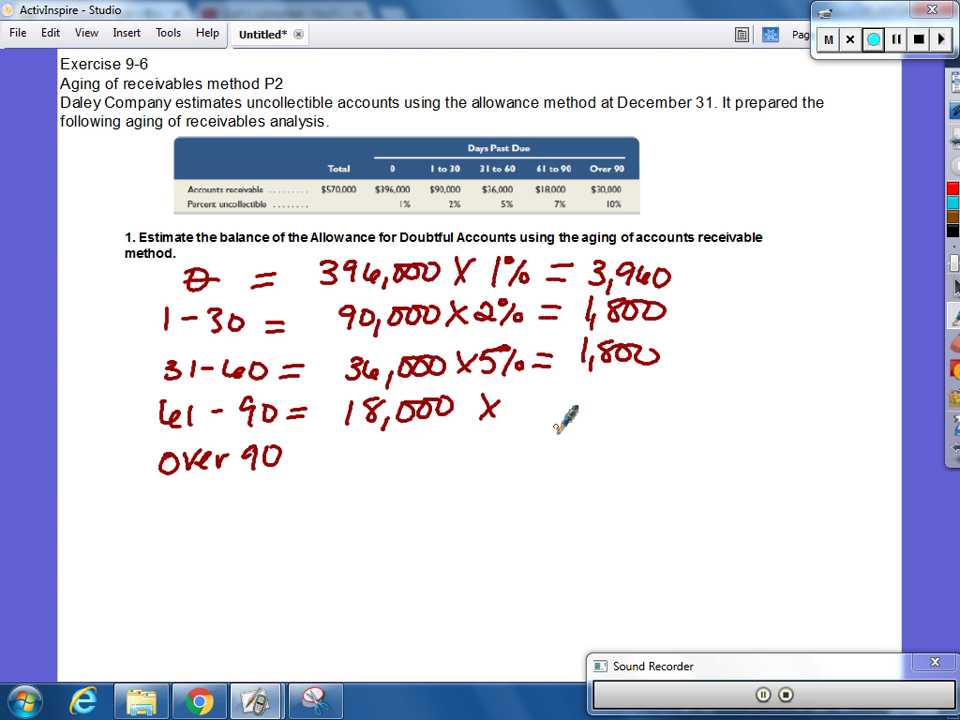
{"action": "mouse_move", "coordinate": [511, 393]}
{"action": "left_mouse_down"}
{"action": "mouse_move", "coordinate": [517, 417]}
{"action": "mouse_move", "coordinate": [533, 400]}
{"action": "mouse_move", "coordinate": [568, 404]}
{"action": "mouse_move", "coordinate": [563, 398]}
{"action": "mouse_move", "coordinate": [605, 421]}
{"action": "left_mouse_up"}
{"action": "mouse_move", "coordinate": [613, 390]}
{"action": "left_mouse_down"}
{"action": "mouse_move", "coordinate": [634, 410]}
{"action": "mouse_move", "coordinate": [675, 390]}
{"action": "left_mouse_up"}
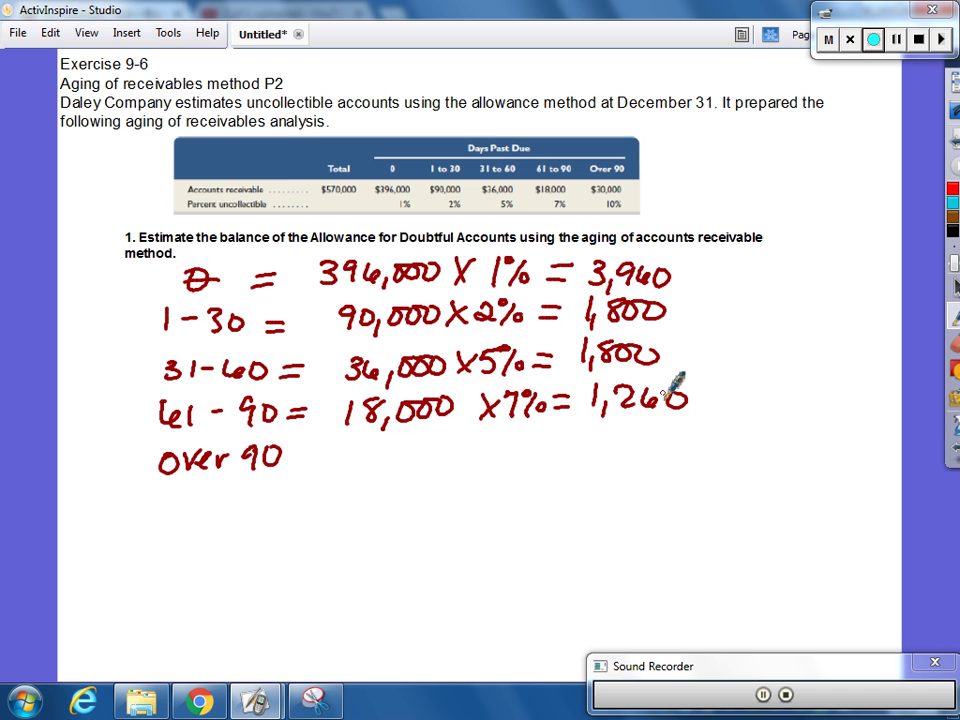
Step: Write the over-90 calculation, 30,000 × 10% = 3,000, with 3,000 underlined
{"action": "left_click_drag", "start_coordinate": [290, 451], "coordinate": [311, 450]}
{"action": "mouse_move", "coordinate": [291, 462]}
{"action": "left_mouse_down"}
{"action": "mouse_move", "coordinate": [334, 472]}
{"action": "mouse_move", "coordinate": [357, 452]}
{"action": "left_mouse_up"}
{"action": "mouse_move", "coordinate": [380, 468]}
{"action": "left_mouse_down"}
{"action": "mouse_move", "coordinate": [378, 478]}
{"action": "mouse_move", "coordinate": [397, 452]}
{"action": "mouse_move", "coordinate": [439, 452]}
{"action": "mouse_move", "coordinate": [470, 466]}
{"action": "mouse_move", "coordinate": [462, 468]}
{"action": "mouse_move", "coordinate": [507, 469]}
{"action": "left_mouse_up"}
{"action": "left_click_drag", "start_coordinate": [526, 445], "coordinate": [540, 442]}
{"action": "mouse_move", "coordinate": [550, 436]}
{"action": "left_mouse_down"}
{"action": "mouse_move", "coordinate": [537, 466]}
{"action": "mouse_move", "coordinate": [585, 446]}
{"action": "left_mouse_up"}
{"action": "mouse_move", "coordinate": [569, 459]}
{"action": "left_mouse_down"}
{"action": "mouse_move", "coordinate": [619, 472]}
{"action": "mouse_move", "coordinate": [639, 453]}
{"action": "left_mouse_up"}
{"action": "mouse_move", "coordinate": [658, 450]}
{"action": "left_mouse_down"}
{"action": "mouse_move", "coordinate": [675, 448]}
{"action": "mouse_move", "coordinate": [572, 469]}
{"action": "left_mouse_up"}
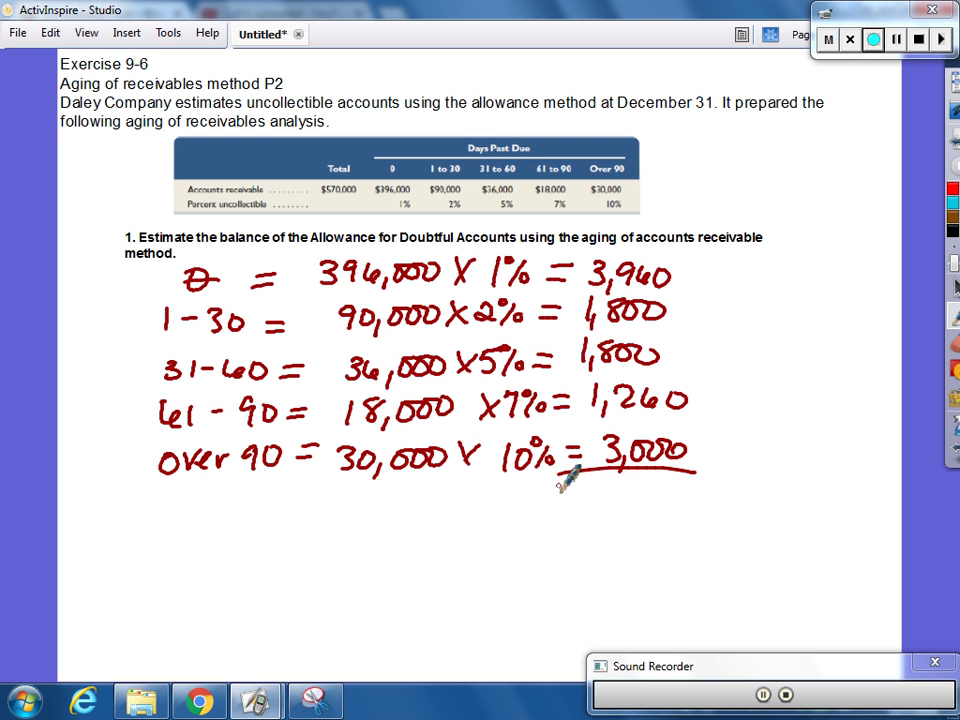
Step: Write the 11,820 allowance total under the underlined 3,000
{"action": "mouse_move", "coordinate": [557, 488]}
{"action": "left_mouse_down"}
{"action": "mouse_move", "coordinate": [556, 511]}
{"action": "mouse_move", "coordinate": [575, 510]}
{"action": "left_mouse_up"}
{"action": "mouse_move", "coordinate": [591, 508]}
{"action": "left_mouse_down"}
{"action": "mouse_move", "coordinate": [589, 518]}
{"action": "mouse_move", "coordinate": [656, 500]}
{"action": "left_mouse_up"}
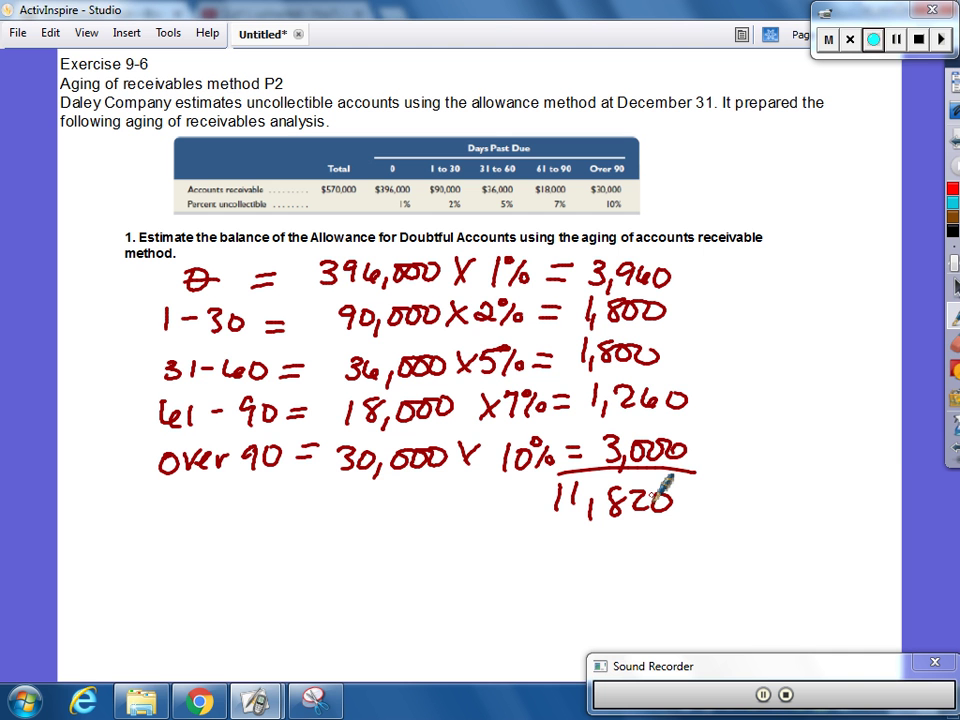
Step: On the part 2 page, write the Bad Debt Exp. and Allowance for Doubtful account lines
{"action": "mouse_move", "coordinate": [901, 149]}
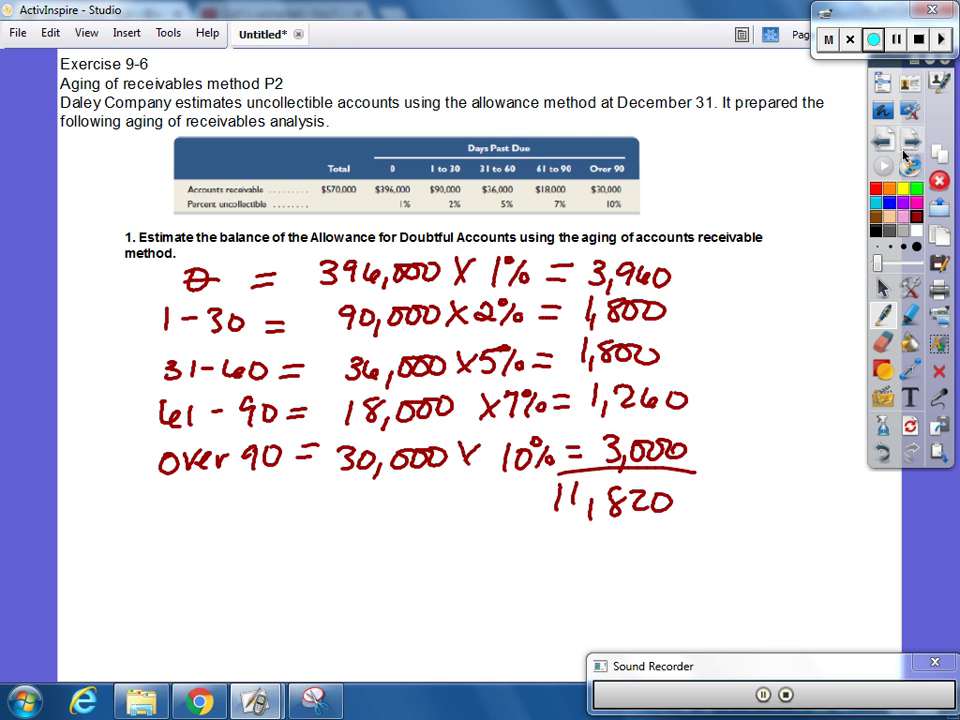
{"action": "left_click", "coordinate": [902, 150]}
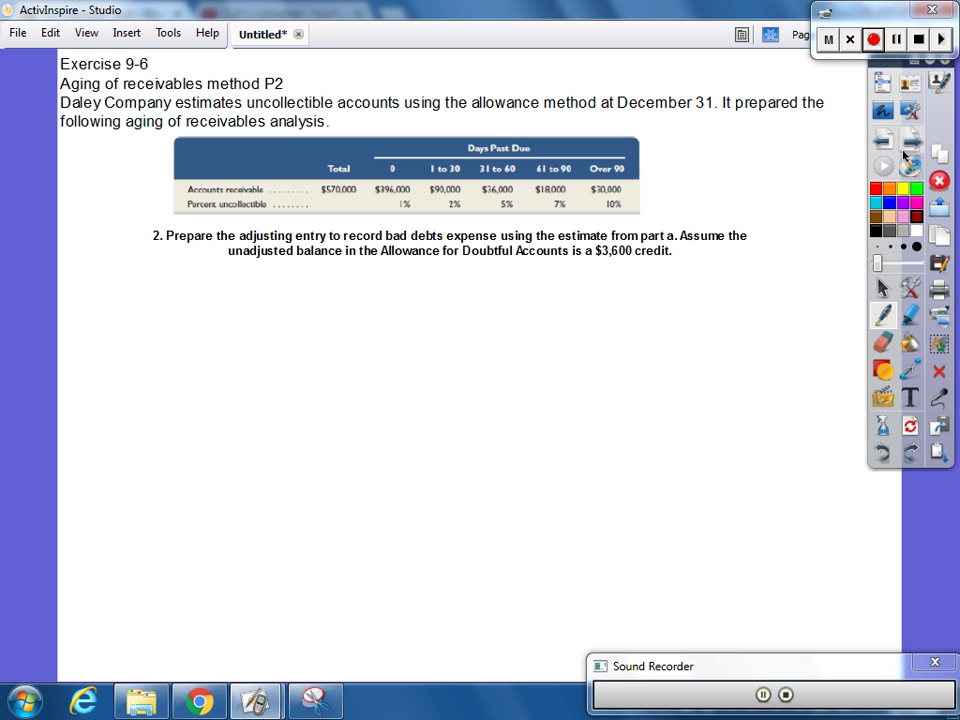
{"action": "mouse_move", "coordinate": [146, 278]}
{"action": "left_mouse_down"}
{"action": "mouse_move", "coordinate": [148, 304]}
{"action": "mouse_move", "coordinate": [338, 296]}
{"action": "mouse_move", "coordinate": [330, 300]}
{"action": "mouse_move", "coordinate": [371, 305]}
{"action": "left_mouse_up"}
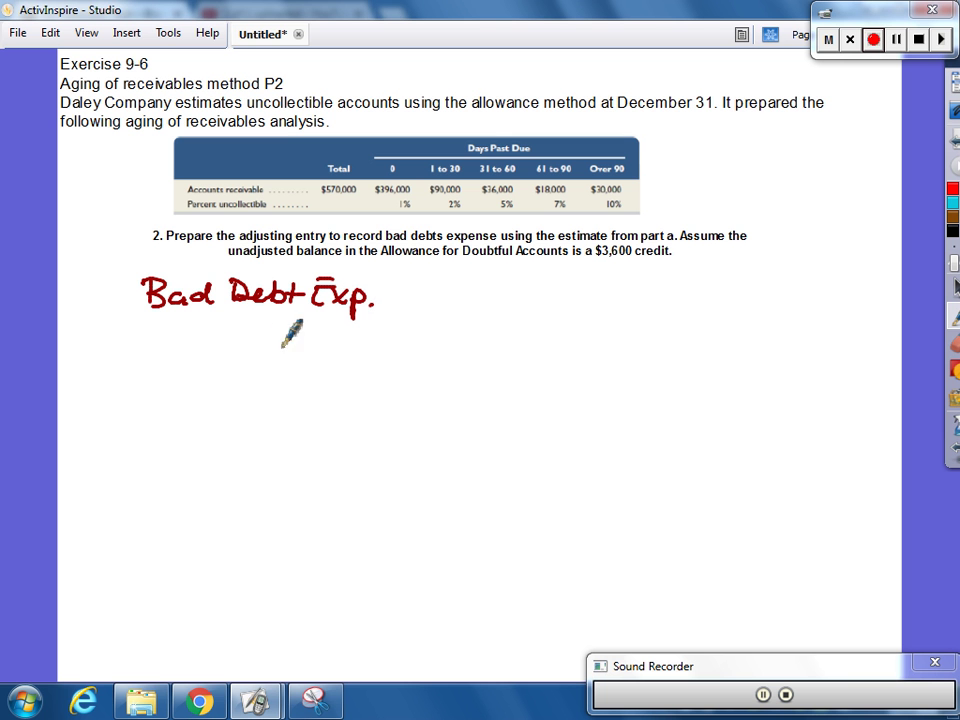
{"action": "mouse_move", "coordinate": [224, 349]}
{"action": "left_mouse_down"}
{"action": "mouse_move", "coordinate": [237, 327]}
{"action": "mouse_move", "coordinate": [257, 344]}
{"action": "mouse_move", "coordinate": [354, 310]}
{"action": "mouse_move", "coordinate": [360, 342]}
{"action": "mouse_move", "coordinate": [449, 328]}
{"action": "mouse_move", "coordinate": [523, 337]}
{"action": "mouse_move", "coordinate": [522, 345]}
{"action": "mouse_move", "coordinate": [566, 335]}
{"action": "mouse_move", "coordinate": [584, 352]}
{"action": "left_mouse_up"}
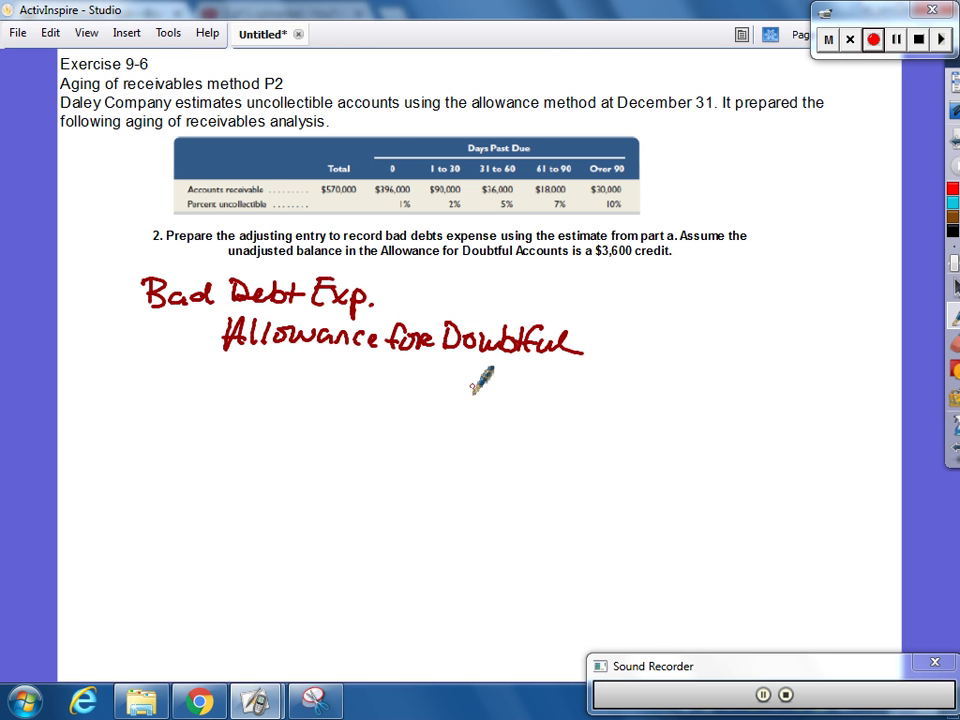
Step: Write 'unadj.' with the 3,600 credit in parentheses, and add the Est. Bal. label
{"action": "mouse_move", "coordinate": [464, 382]}
{"action": "left_mouse_down"}
{"action": "mouse_move", "coordinate": [508, 398]}
{"action": "mouse_move", "coordinate": [567, 388]}
{"action": "mouse_move", "coordinate": [560, 398]}
{"action": "mouse_move", "coordinate": [567, 387]}
{"action": "left_mouse_up"}
{"action": "left_click", "coordinate": [572, 392]}
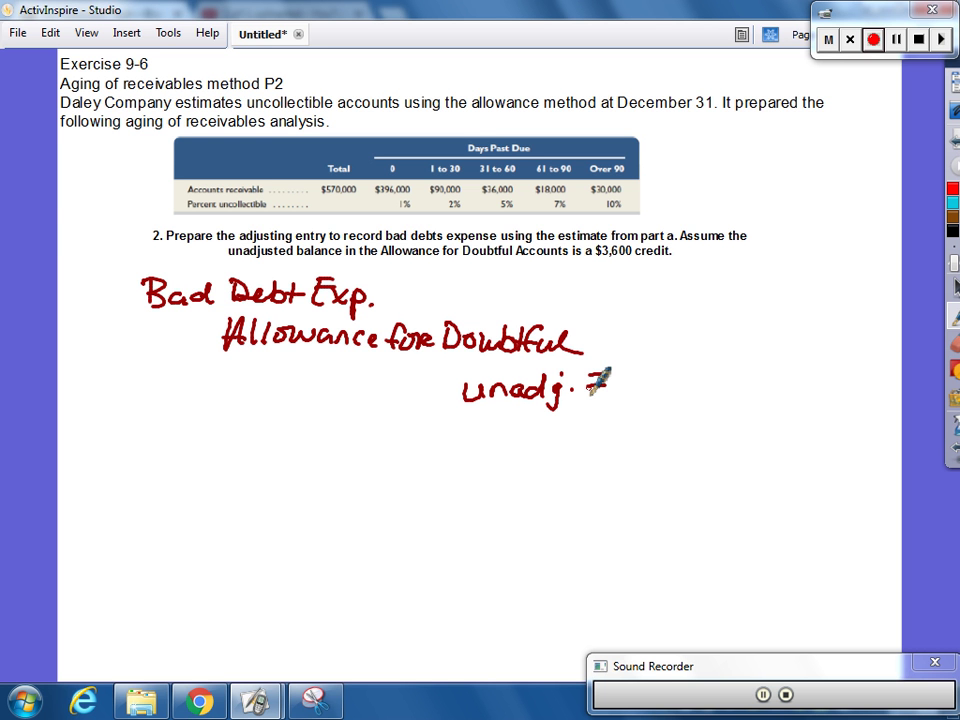
{"action": "left_click_drag", "start_coordinate": [590, 382], "coordinate": [606, 381]}
{"action": "left_click_drag", "start_coordinate": [590, 392], "coordinate": [648, 401]}
{"action": "mouse_move", "coordinate": [670, 372]}
{"action": "left_mouse_down"}
{"action": "mouse_move", "coordinate": [688, 390]}
{"action": "mouse_move", "coordinate": [705, 374]}
{"action": "left_mouse_up"}
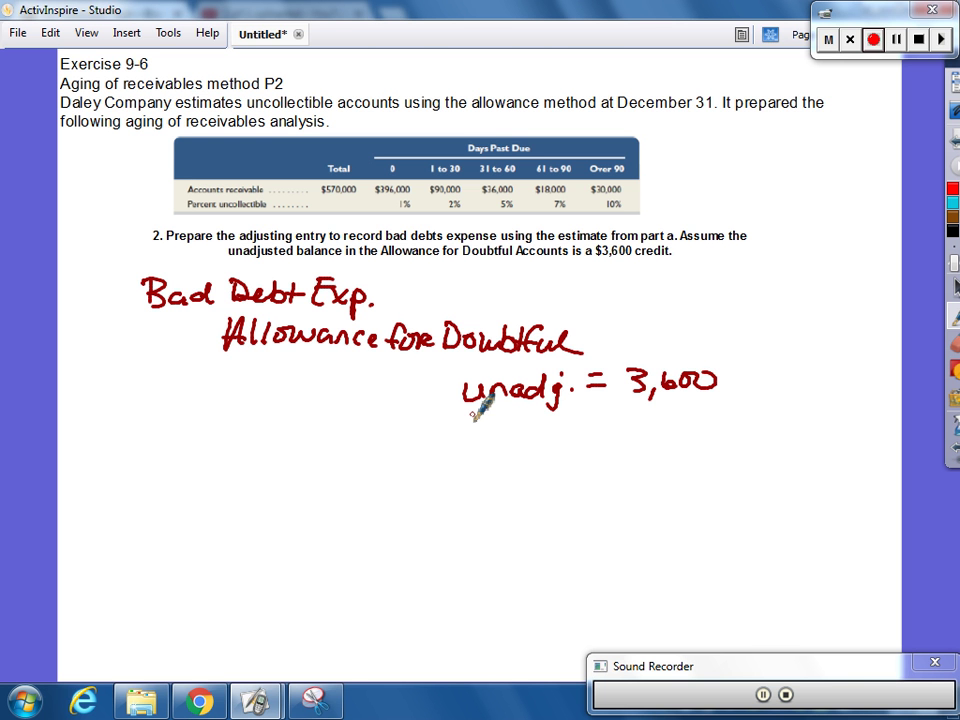
{"action": "mouse_move", "coordinate": [476, 413]}
{"action": "left_mouse_down"}
{"action": "mouse_move", "coordinate": [470, 436]}
{"action": "mouse_move", "coordinate": [622, 424]}
{"action": "mouse_move", "coordinate": [652, 448]}
{"action": "mouse_move", "coordinate": [689, 420]}
{"action": "mouse_move", "coordinate": [706, 436]}
{"action": "mouse_move", "coordinate": [711, 408]}
{"action": "mouse_move", "coordinate": [598, 445]}
{"action": "left_mouse_up"}
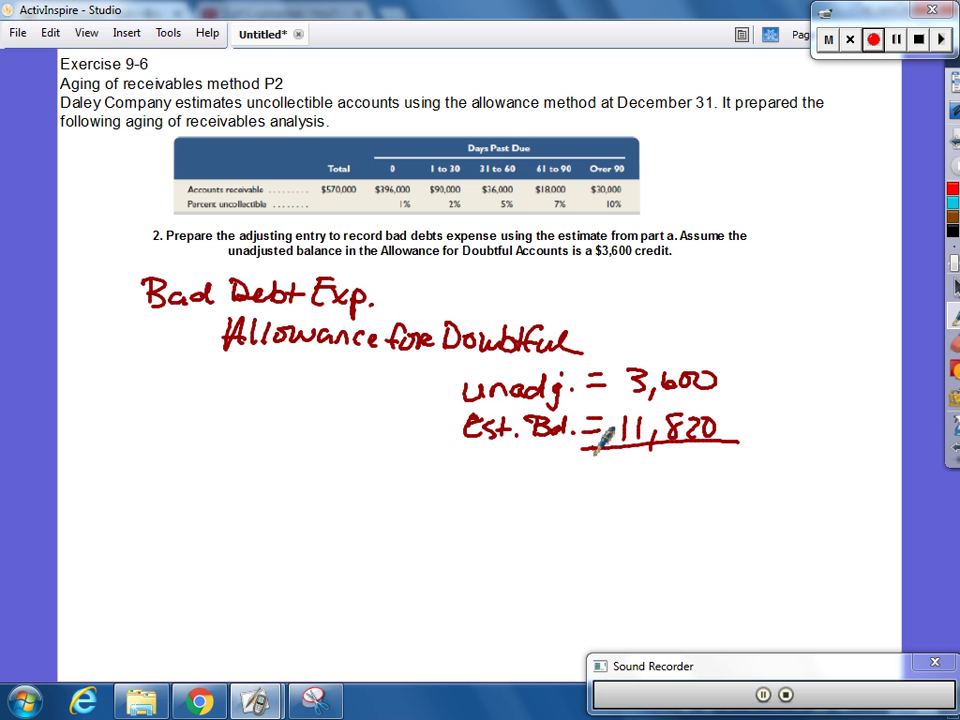
{"action": "left_click_drag", "start_coordinate": [724, 368], "coordinate": [725, 397]}
{"action": "left_click_drag", "start_coordinate": [622, 367], "coordinate": [618, 394]}
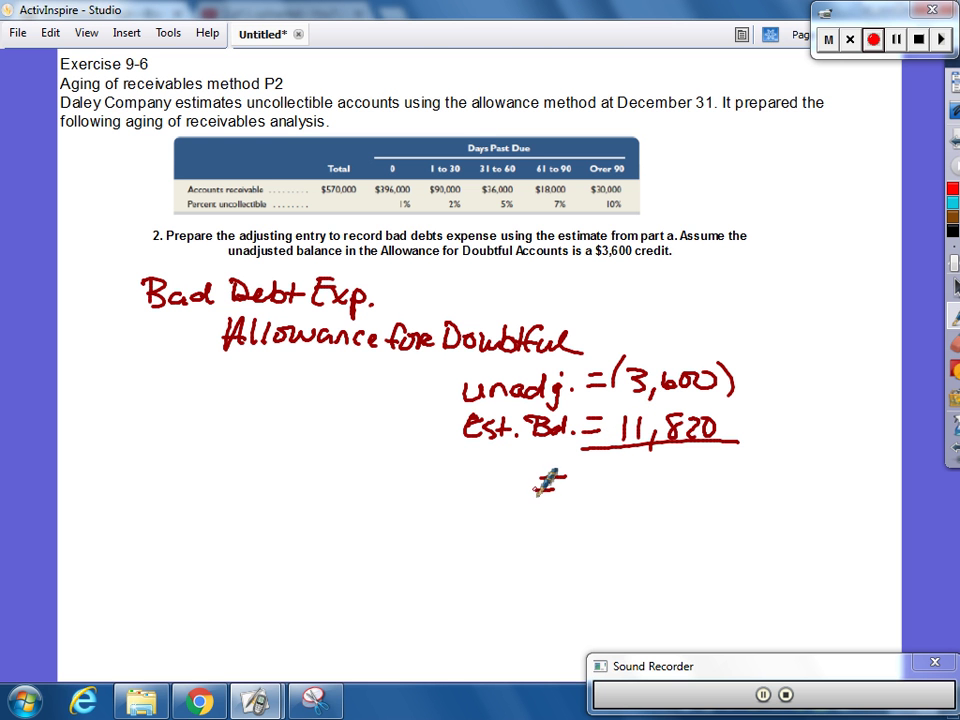
Step: Write the 8,220 difference and enter 8220 beside both Bad Debt Exp. and Allowance for Doubtful
{"action": "mouse_move", "coordinate": [536, 490]}
{"action": "left_mouse_down"}
{"action": "mouse_move", "coordinate": [590, 478]}
{"action": "mouse_move", "coordinate": [615, 495]}
{"action": "mouse_move", "coordinate": [664, 488]}
{"action": "mouse_move", "coordinate": [664, 476]}
{"action": "left_mouse_up"}
{"action": "mouse_move", "coordinate": [456, 280]}
{"action": "left_mouse_down"}
{"action": "mouse_move", "coordinate": [482, 300]}
{"action": "mouse_move", "coordinate": [527, 283]}
{"action": "left_mouse_up"}
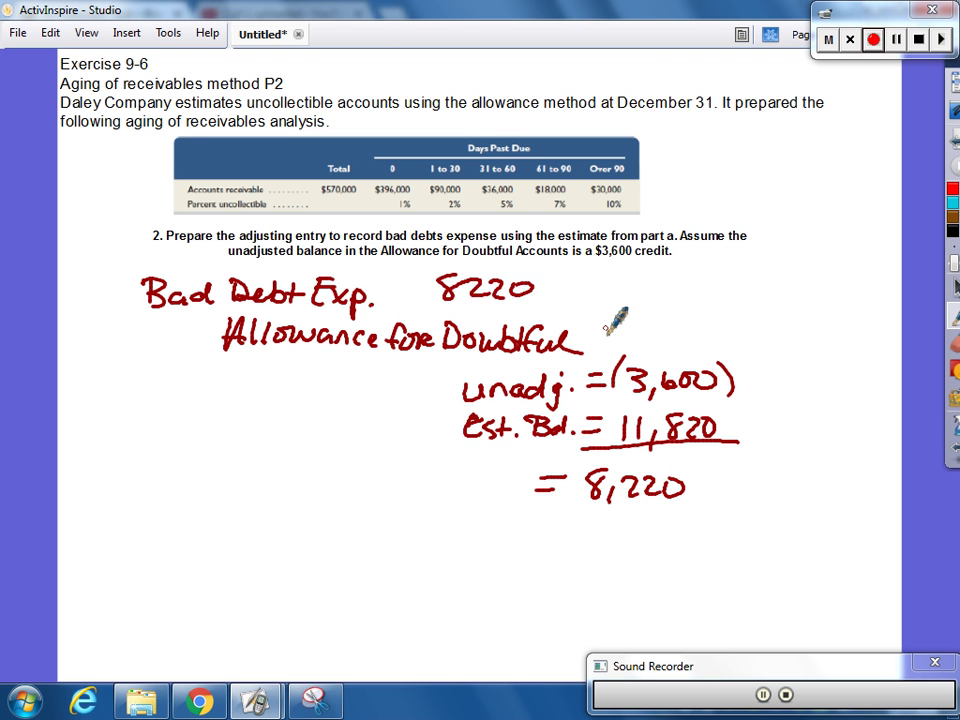
{"action": "left_click_drag", "start_coordinate": [613, 321], "coordinate": [680, 328]}
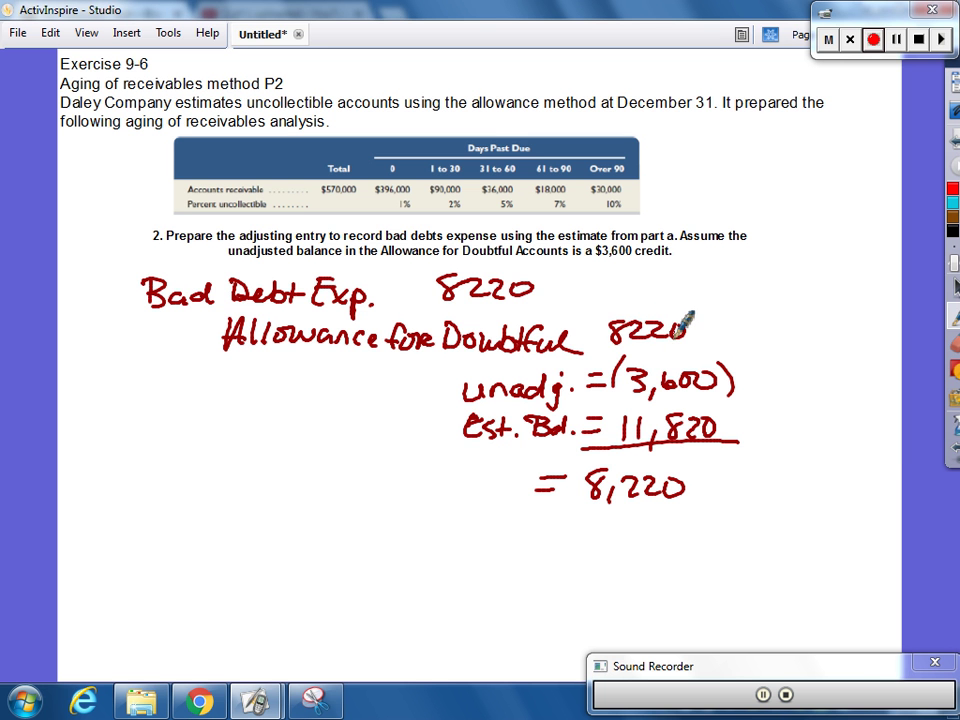
Step: On the part 3 page, write the Bad Debt Exp and Allow. for Doub. account lines
{"action": "mouse_move", "coordinate": [950, 150]}
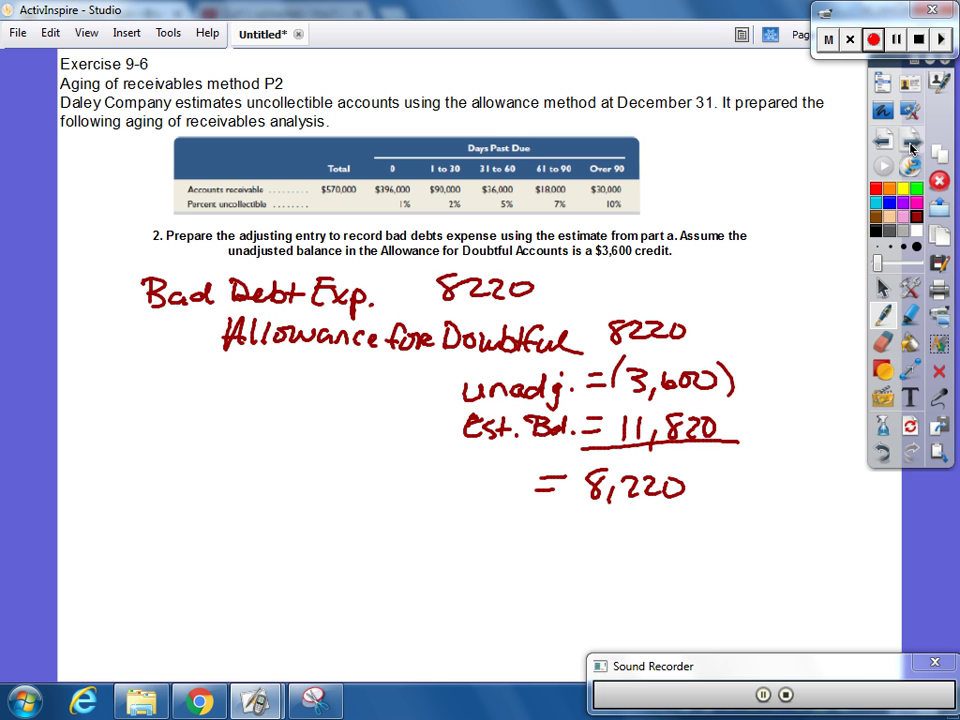
{"action": "left_click", "coordinate": [912, 150]}
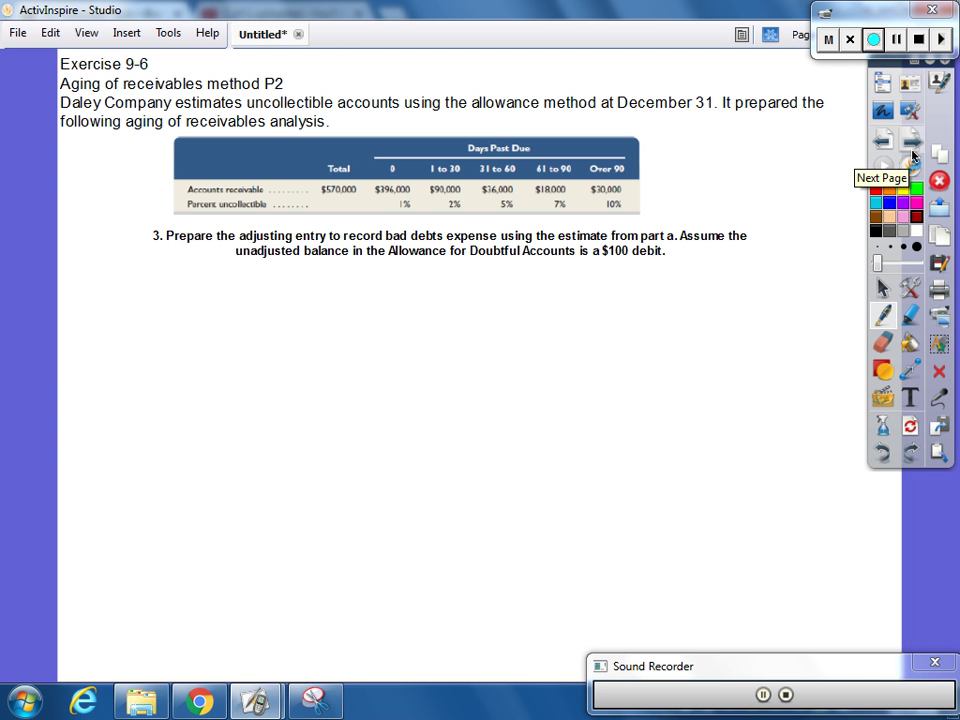
{"action": "mouse_move", "coordinate": [212, 283]}
{"action": "left_mouse_down"}
{"action": "mouse_move", "coordinate": [250, 298]}
{"action": "mouse_move", "coordinate": [366, 292]}
{"action": "mouse_move", "coordinate": [373, 300]}
{"action": "mouse_move", "coordinate": [409, 296]}
{"action": "mouse_move", "coordinate": [422, 279]}
{"action": "mouse_move", "coordinate": [452, 287]}
{"action": "mouse_move", "coordinate": [458, 302]}
{"action": "left_mouse_up"}
{"action": "mouse_move", "coordinate": [326, 354]}
{"action": "left_mouse_down"}
{"action": "mouse_move", "coordinate": [330, 328]}
{"action": "mouse_move", "coordinate": [362, 349]}
{"action": "mouse_move", "coordinate": [467, 339]}
{"action": "mouse_move", "coordinate": [481, 350]}
{"action": "mouse_move", "coordinate": [563, 328]}
{"action": "mouse_move", "coordinate": [578, 343]}
{"action": "left_mouse_up"}
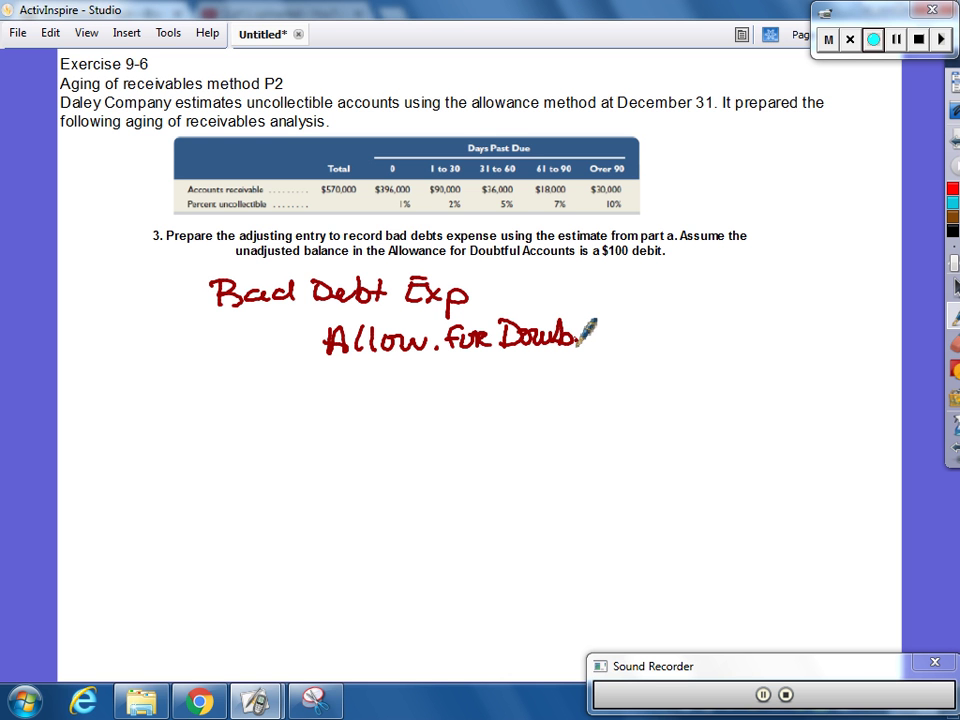
Step: Write the unadjusted balance as $100
{"action": "left_click", "coordinate": [576, 342]}
{"action": "mouse_move", "coordinate": [519, 390]}
{"action": "left_mouse_down"}
{"action": "mouse_move", "coordinate": [529, 405]}
{"action": "mouse_move", "coordinate": [591, 399]}
{"action": "mouse_move", "coordinate": [600, 409]}
{"action": "mouse_move", "coordinate": [638, 391]}
{"action": "left_mouse_up"}
{"action": "left_click_drag", "start_coordinate": [622, 401], "coordinate": [673, 393]}
{"action": "mouse_move", "coordinate": [690, 377]}
{"action": "left_mouse_down"}
{"action": "mouse_move", "coordinate": [688, 392]}
{"action": "mouse_move", "coordinate": [695, 378]}
{"action": "left_mouse_up"}
{"action": "left_click_drag", "start_coordinate": [712, 376], "coordinate": [714, 377]}
{"action": "left_click_drag", "start_coordinate": [661, 354], "coordinate": [648, 374]}
{"action": "left_click_drag", "start_coordinate": [654, 348], "coordinate": [654, 378]}
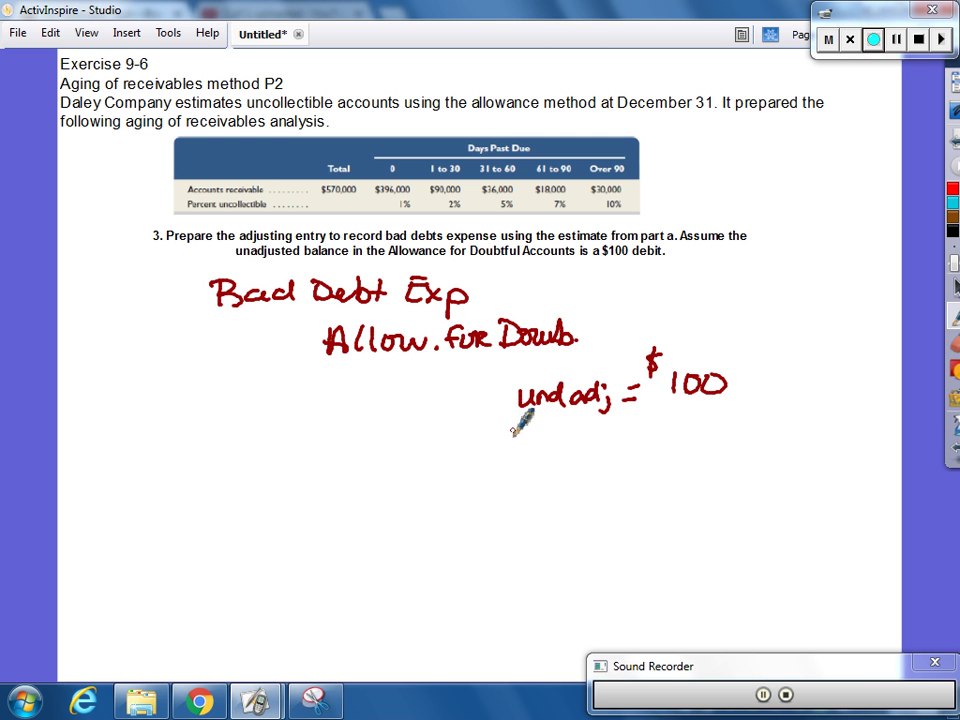
Step: Write 'Est. = 11,820' and underline the 11,820
{"action": "mouse_move", "coordinate": [518, 424]}
{"action": "left_mouse_down"}
{"action": "mouse_move", "coordinate": [508, 434]}
{"action": "mouse_move", "coordinate": [523, 441]}
{"action": "left_mouse_up"}
{"action": "mouse_move", "coordinate": [544, 423]}
{"action": "left_mouse_down"}
{"action": "mouse_move", "coordinate": [538, 442]}
{"action": "mouse_move", "coordinate": [553, 427]}
{"action": "left_mouse_up"}
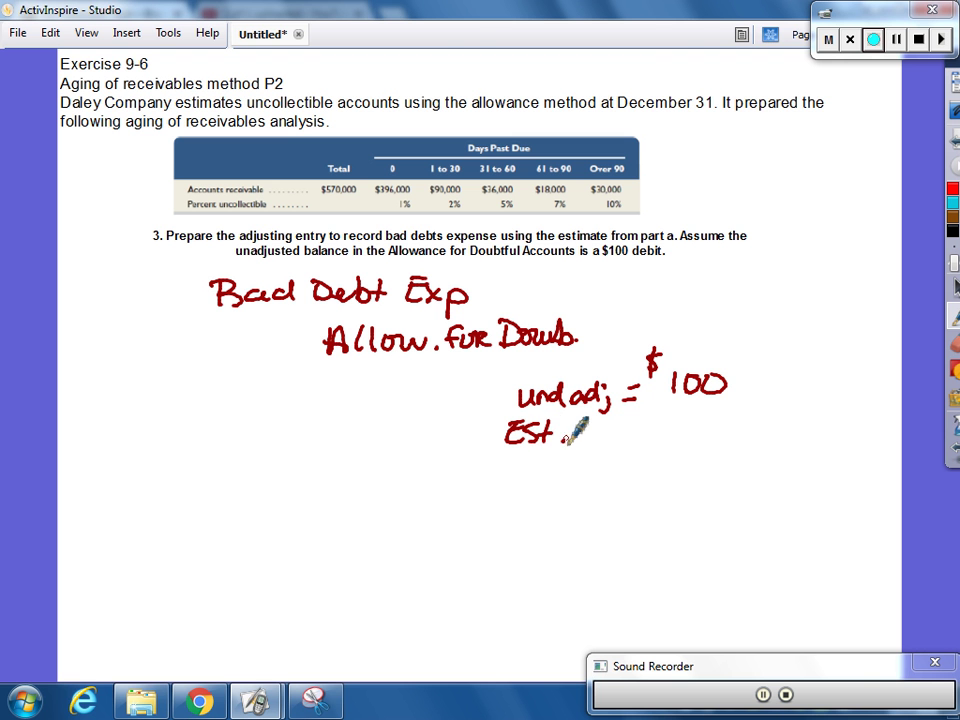
{"action": "left_click", "coordinate": [563, 440]}
{"action": "mouse_move", "coordinate": [618, 424]}
{"action": "left_mouse_down"}
{"action": "mouse_move", "coordinate": [638, 422]}
{"action": "mouse_move", "coordinate": [671, 441]}
{"action": "left_mouse_up"}
{"action": "mouse_move", "coordinate": [684, 436]}
{"action": "left_mouse_down"}
{"action": "mouse_move", "coordinate": [680, 446]}
{"action": "mouse_move", "coordinate": [712, 420]}
{"action": "left_mouse_up"}
{"action": "mouse_move", "coordinate": [712, 420]}
{"action": "left_mouse_down"}
{"action": "mouse_move", "coordinate": [728, 437]}
{"action": "mouse_move", "coordinate": [740, 422]}
{"action": "left_mouse_up"}
{"action": "left_click_drag", "start_coordinate": [596, 449], "coordinate": [762, 461]}
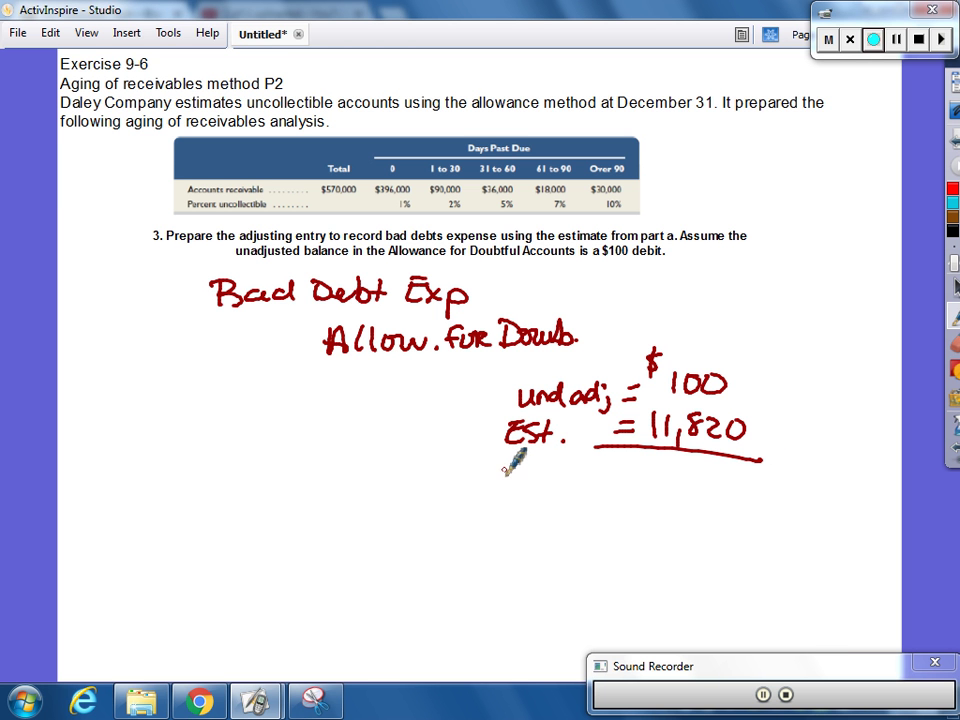
Step: Write the adjustment as 'Adj: = 11,920'
{"action": "mouse_move", "coordinate": [500, 486]}
{"action": "left_mouse_down"}
{"action": "mouse_move", "coordinate": [556, 472]}
{"action": "mouse_move", "coordinate": [548, 489]}
{"action": "left_mouse_up"}
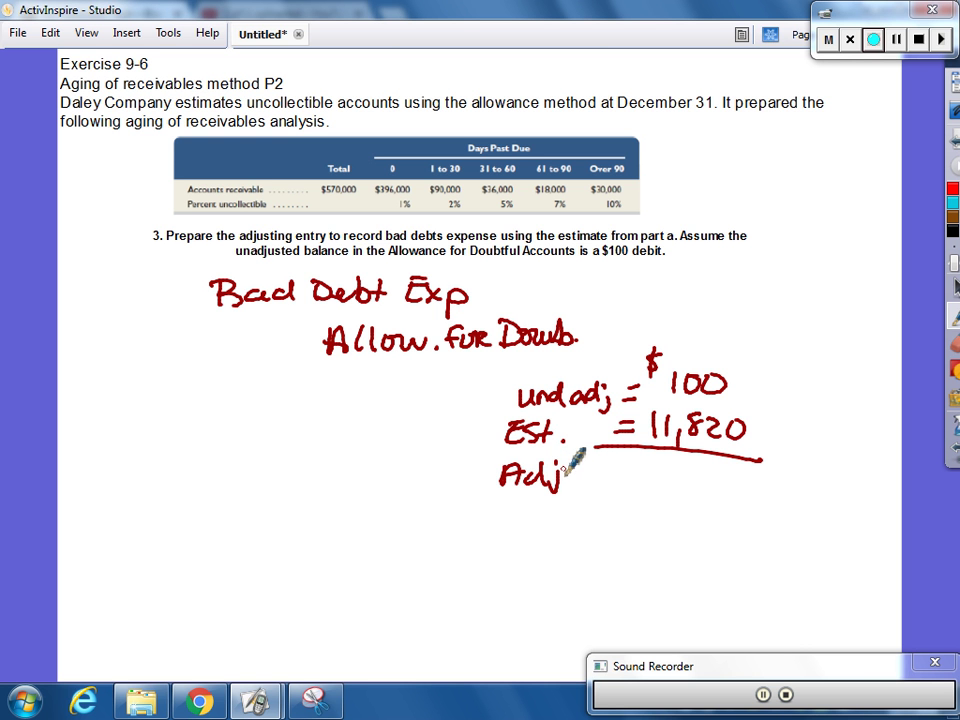
{"action": "left_click", "coordinate": [568, 471]}
{"action": "left_click", "coordinate": [568, 482]}
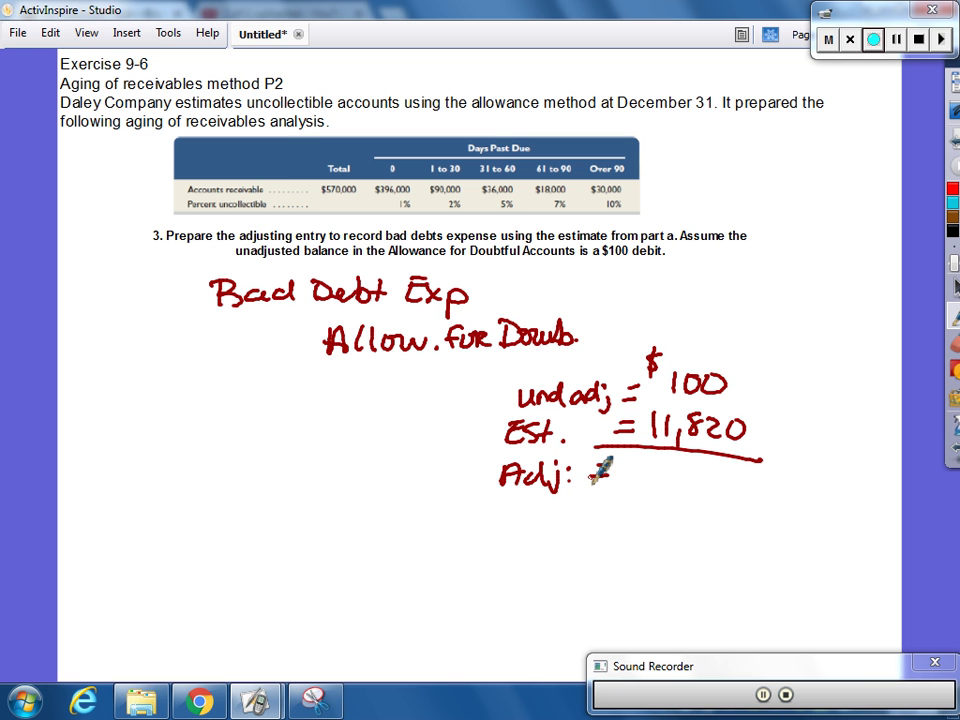
{"action": "left_click_drag", "start_coordinate": [592, 470], "coordinate": [610, 468]}
{"action": "left_click_drag", "start_coordinate": [593, 479], "coordinate": [611, 477]}
{"action": "mouse_move", "coordinate": [634, 462]}
{"action": "left_mouse_down"}
{"action": "mouse_move", "coordinate": [634, 485]}
{"action": "mouse_move", "coordinate": [667, 497]}
{"action": "mouse_move", "coordinate": [729, 490]}
{"action": "mouse_move", "coordinate": [736, 478]}
{"action": "left_mouse_up"}
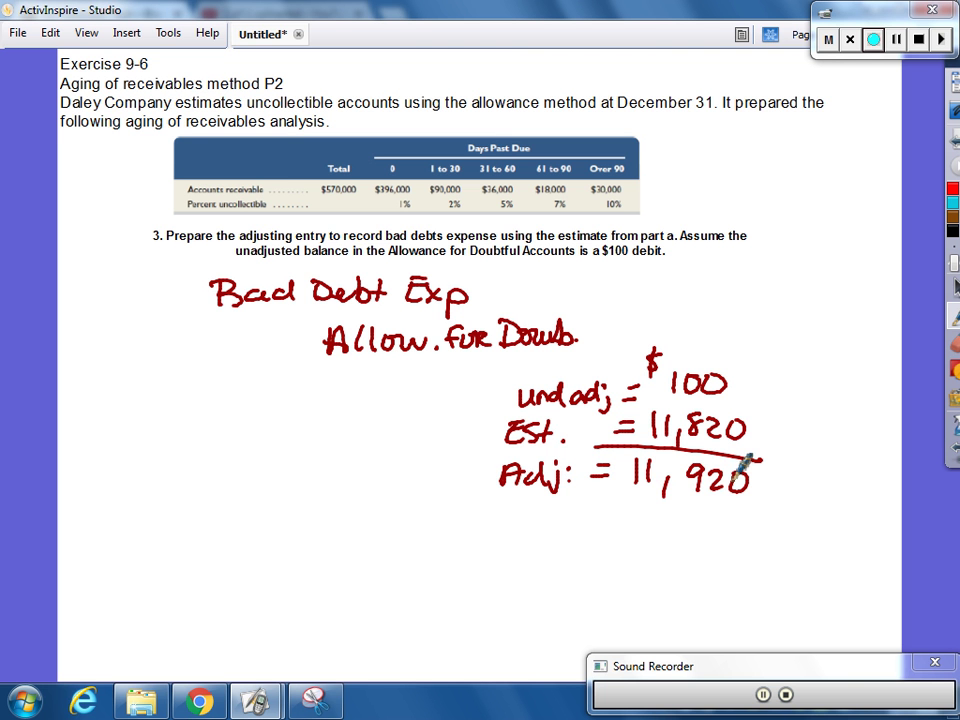